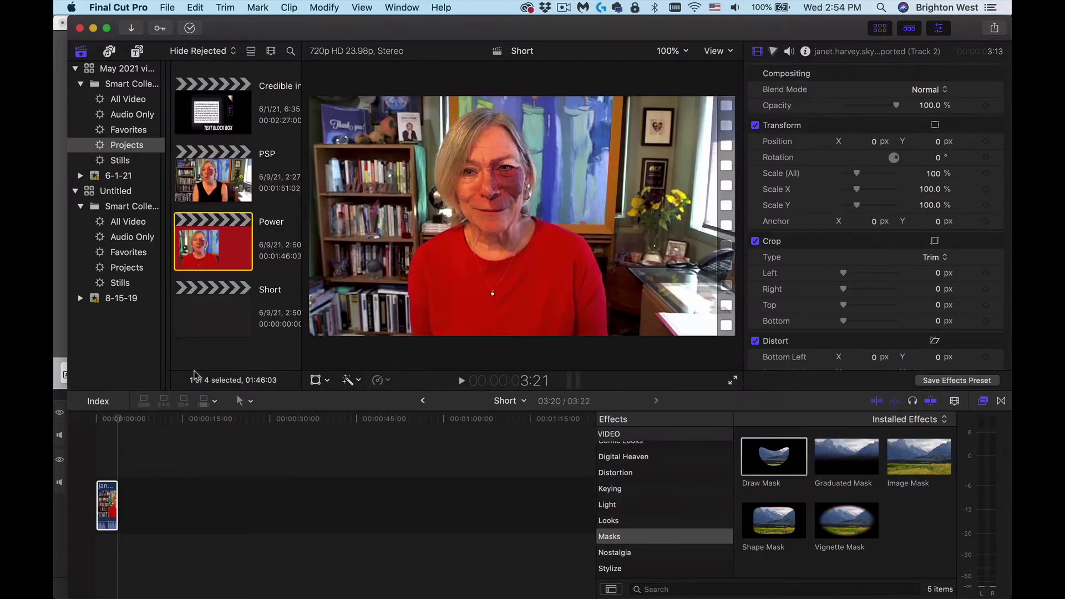
Play the interview clip from the start of the timeline
click(101, 423)
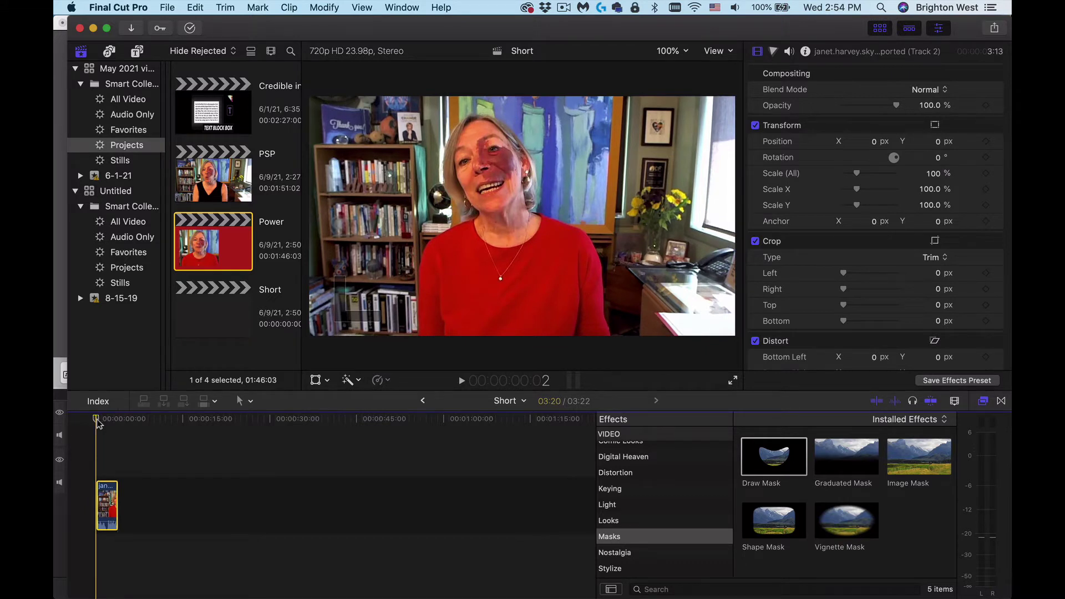
key(space)
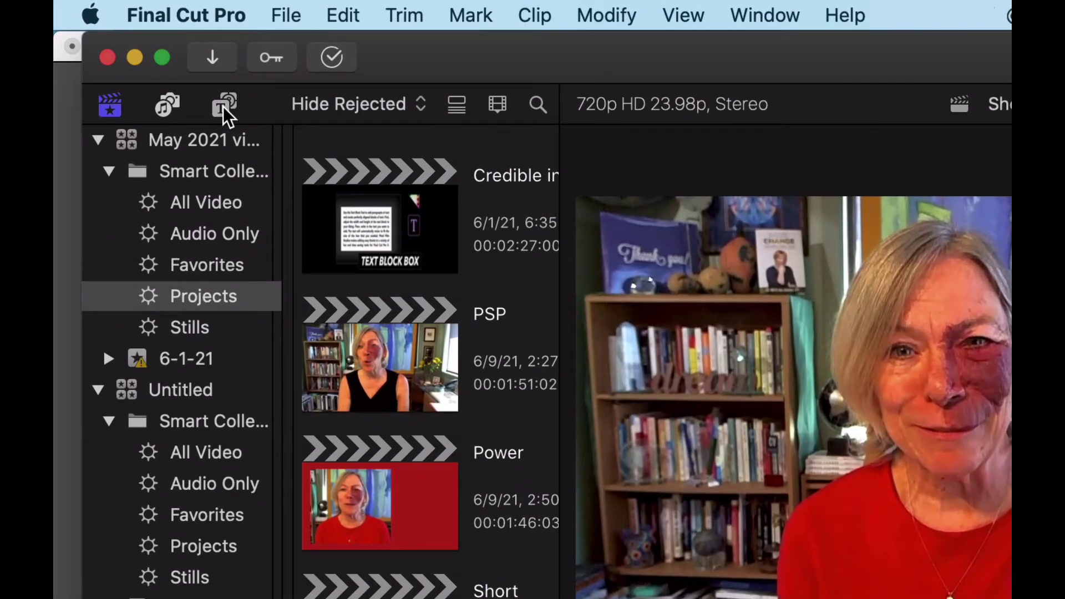
Find the Custom title by searching the installed titles for "custom" and place it above the start of the interview clip
click(222, 106)
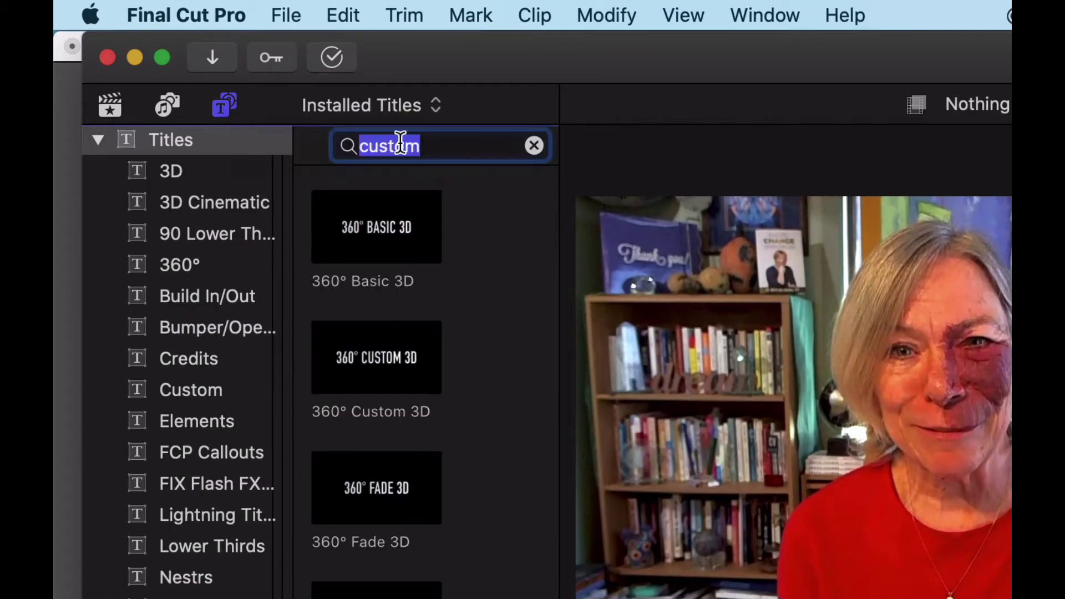
click(468, 147)
key(Return)
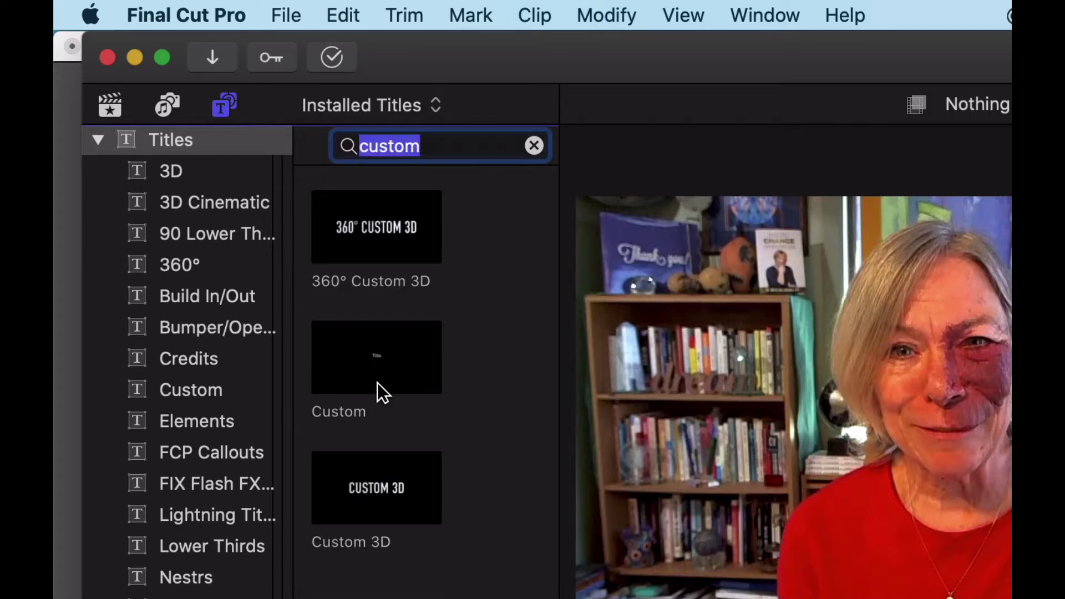
drag(366, 366, 170, 598)
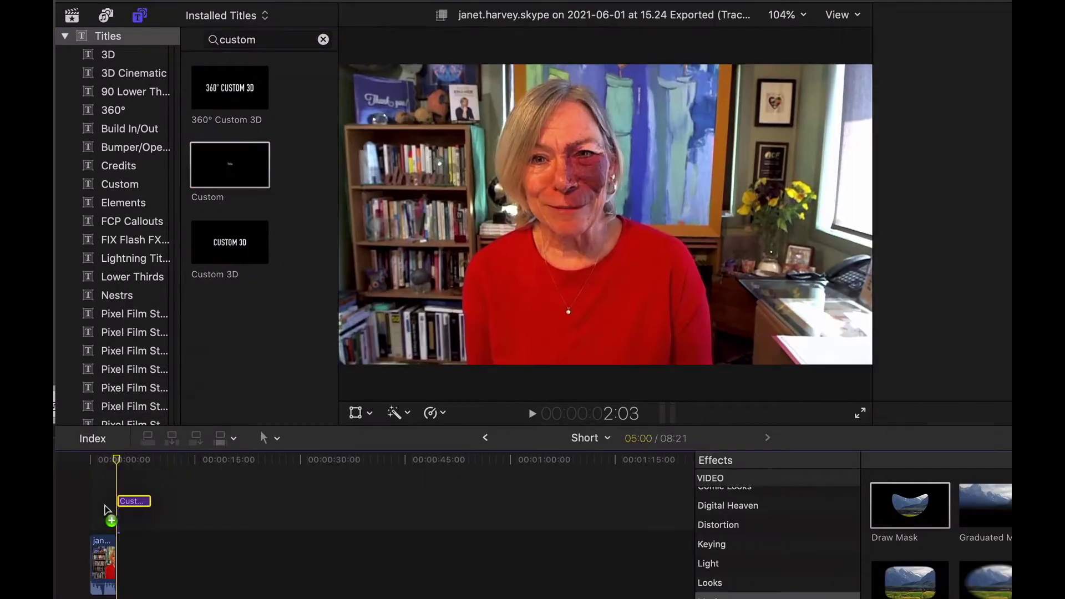
drag(107, 510, 105, 509)
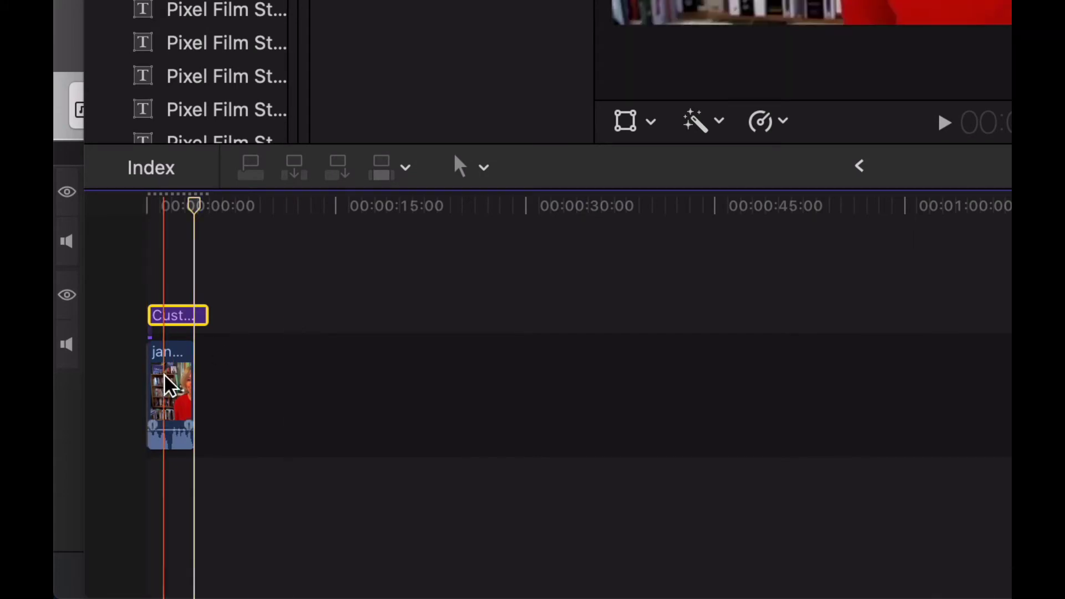
Trim the end of the Custom title to line up with the end of the interview clip
click(183, 263)
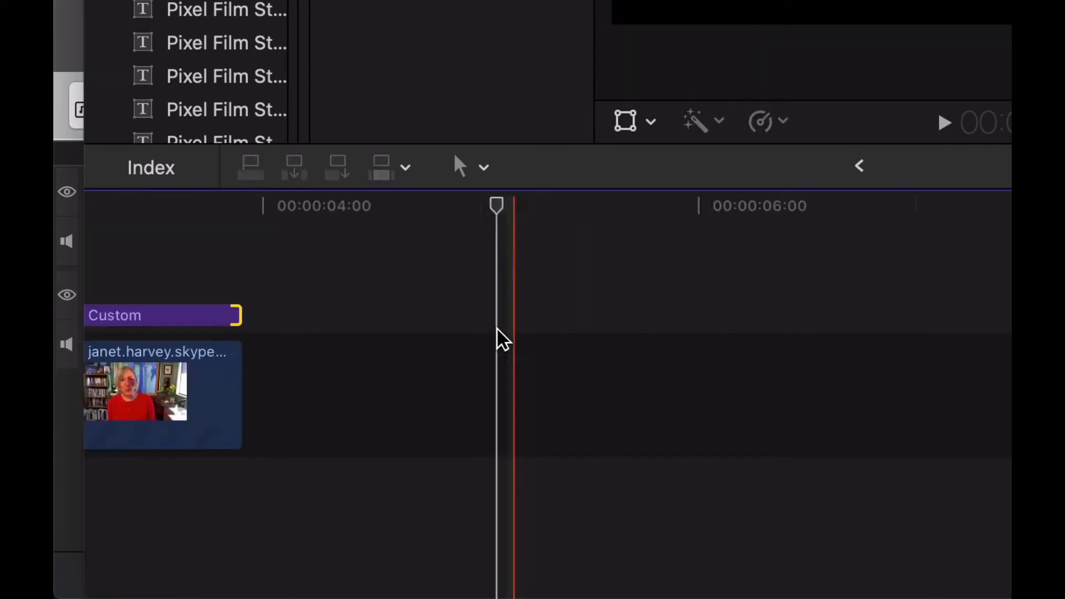
key(super+minus)
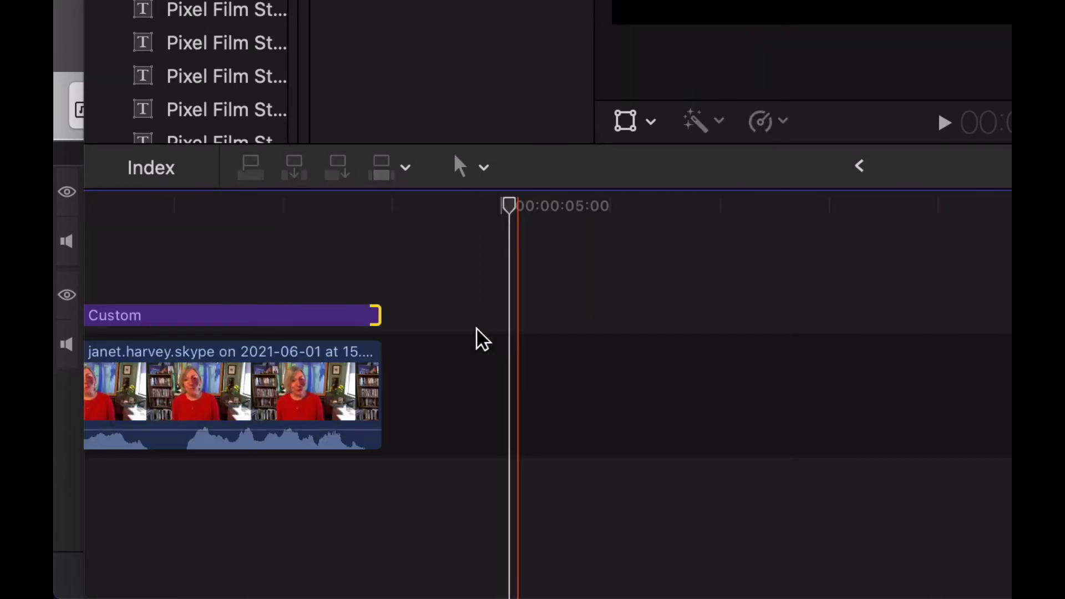
scroll(410, 326, left, 3)
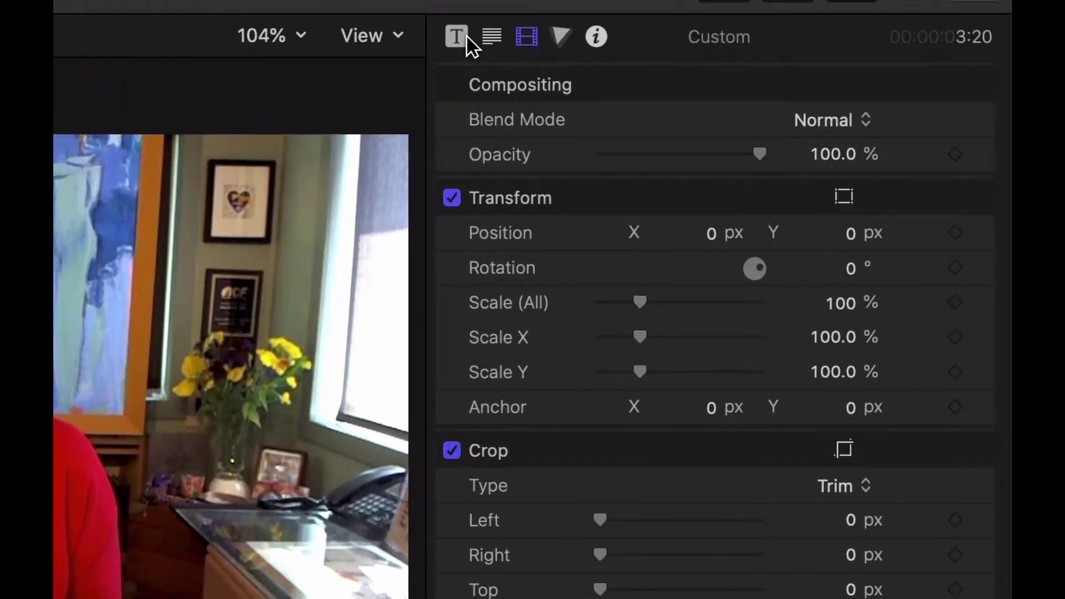
Replace the title's placeholder text with "How are you / shaping a world / where you love / your life's work?" on four lines
click(464, 36)
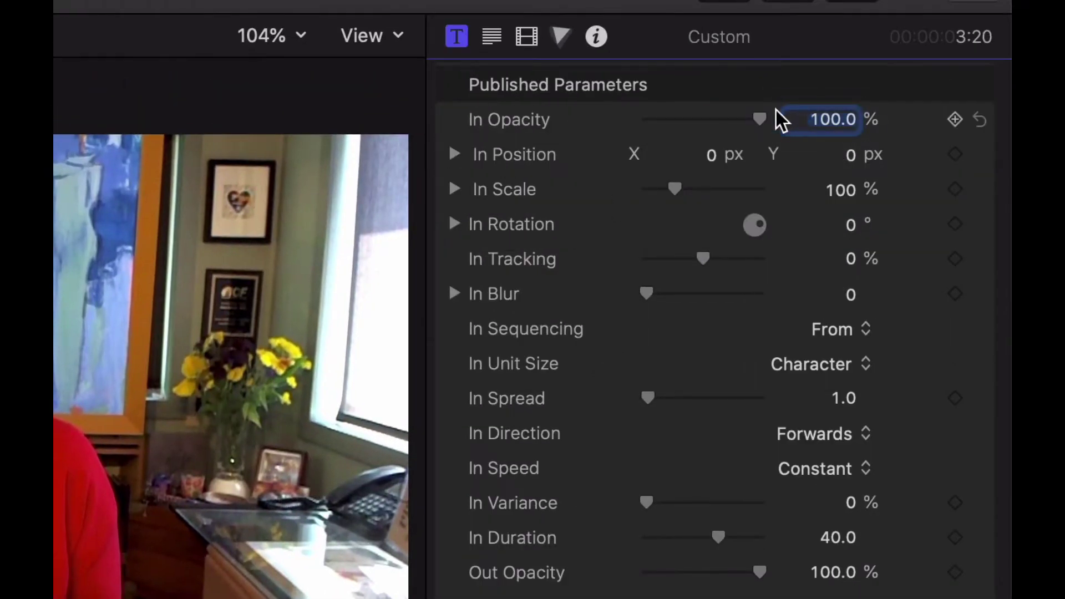
click(492, 37)
click(511, 174)
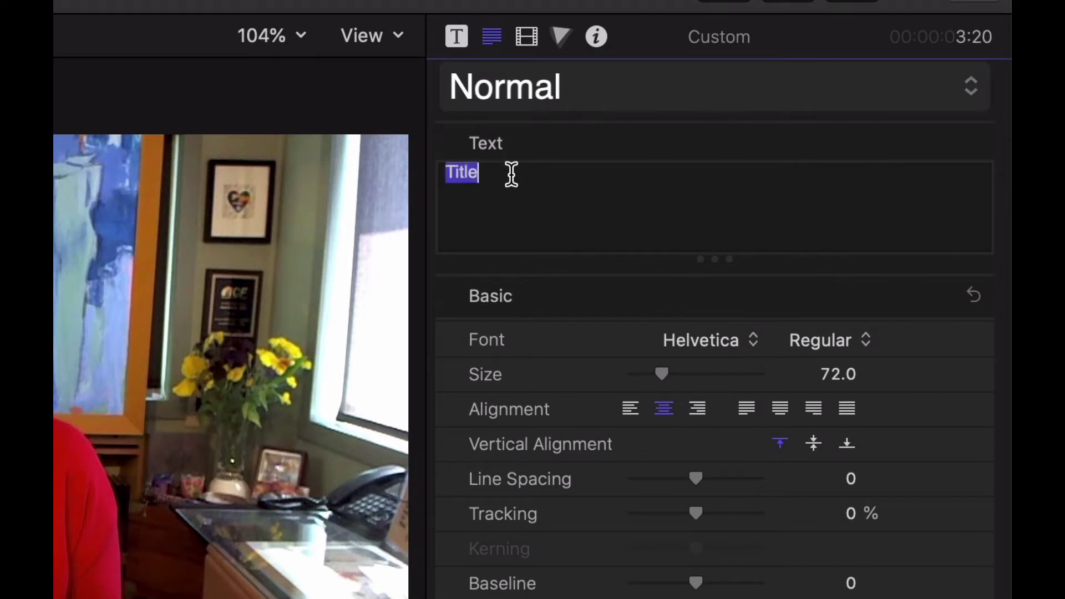
click(528, 177)
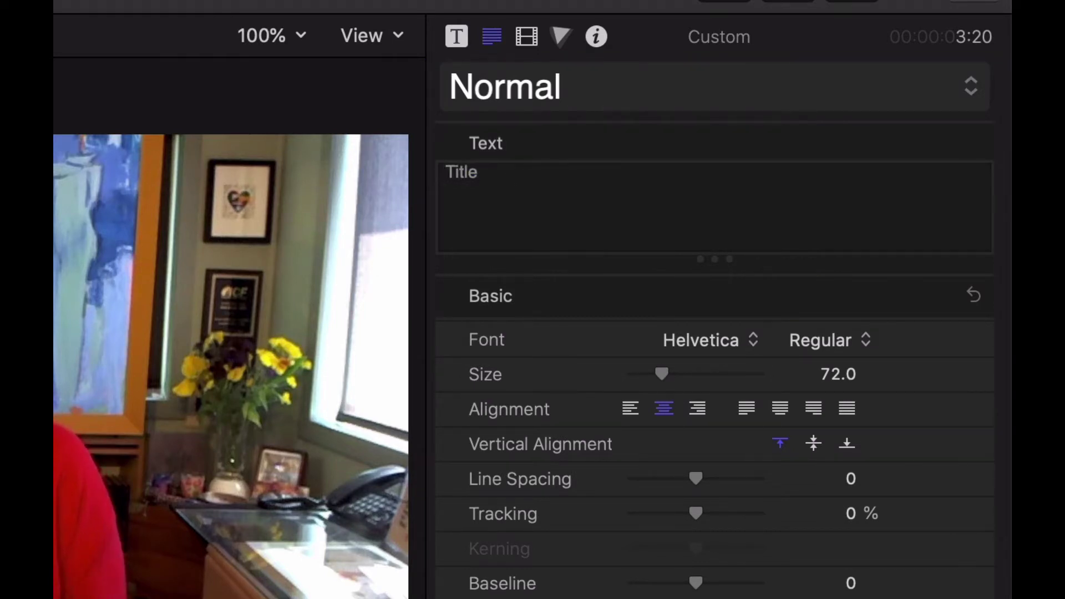
double_click(494, 174)
text(How are you)
key(Return)
text(shaping a world)
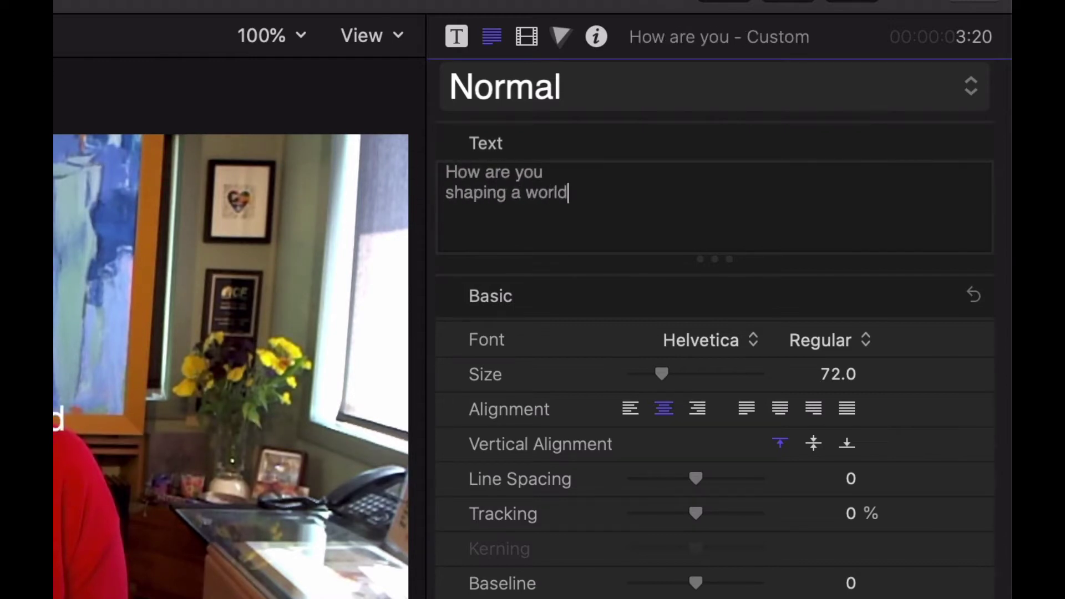
key(Return)
text(where you love)
key(Return)
text(your life's work?)
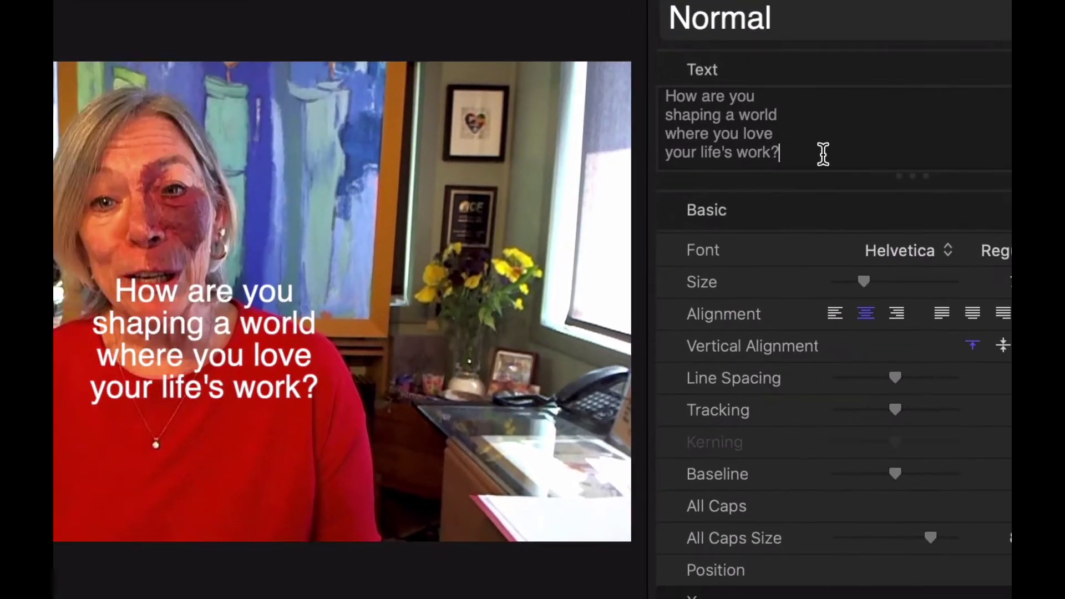
Change the font of all four lines of title text to Impact
drag(803, 151, 664, 93)
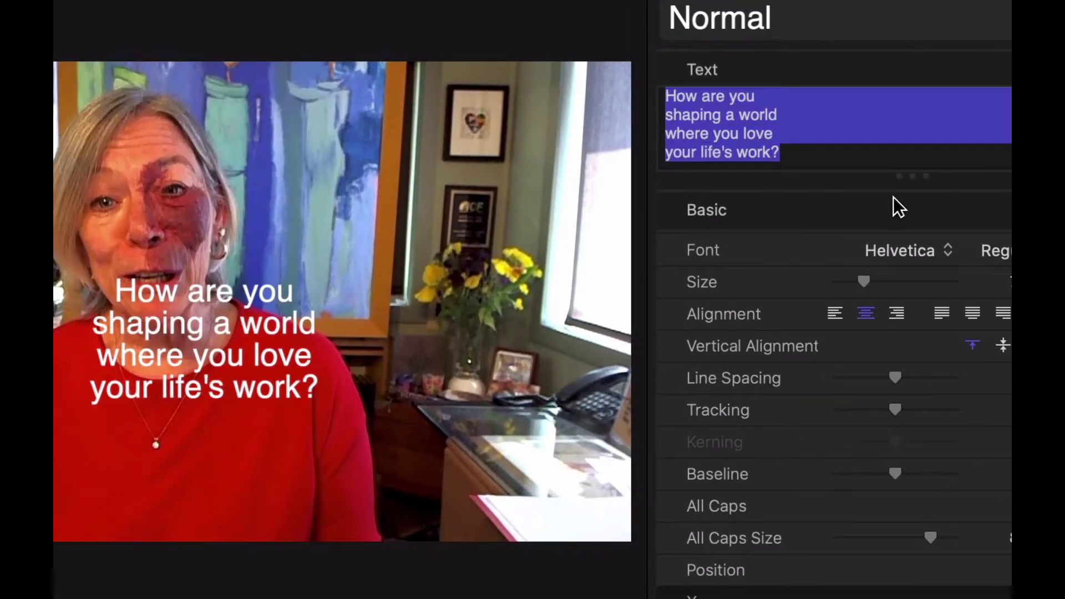
click(937, 249)
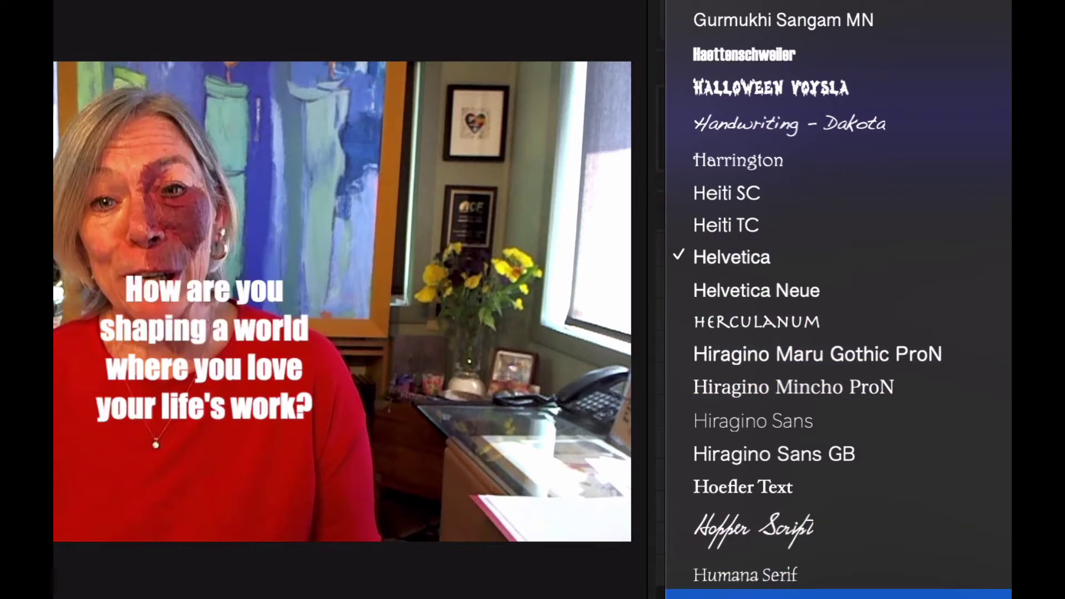
click(804, 597)
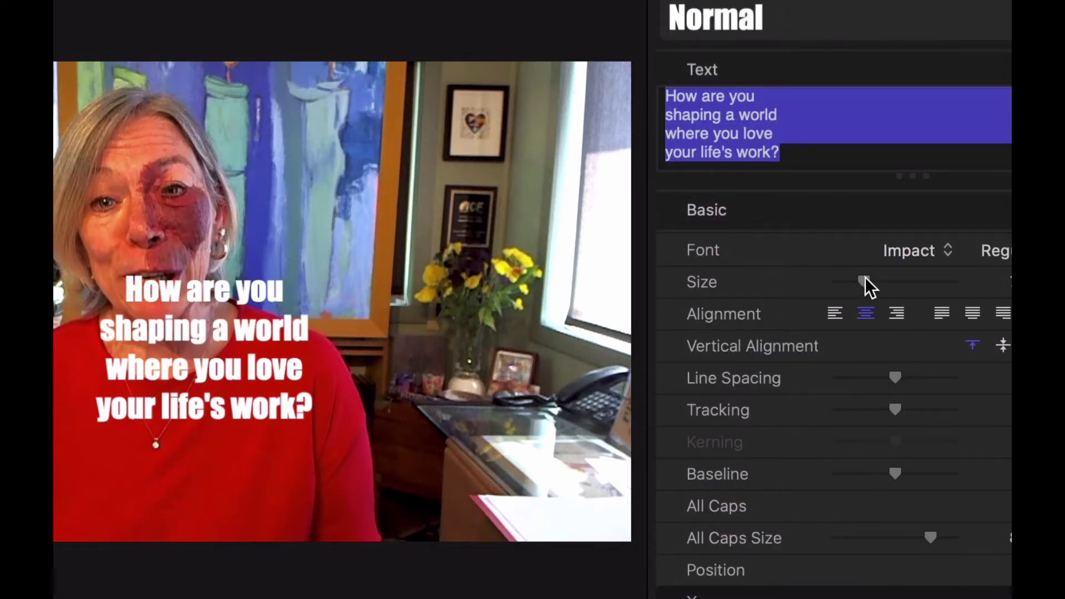
Enlarge the title text to size 201, move it up within the frame, and return the playhead to the start
drag(865, 279, 906, 284)
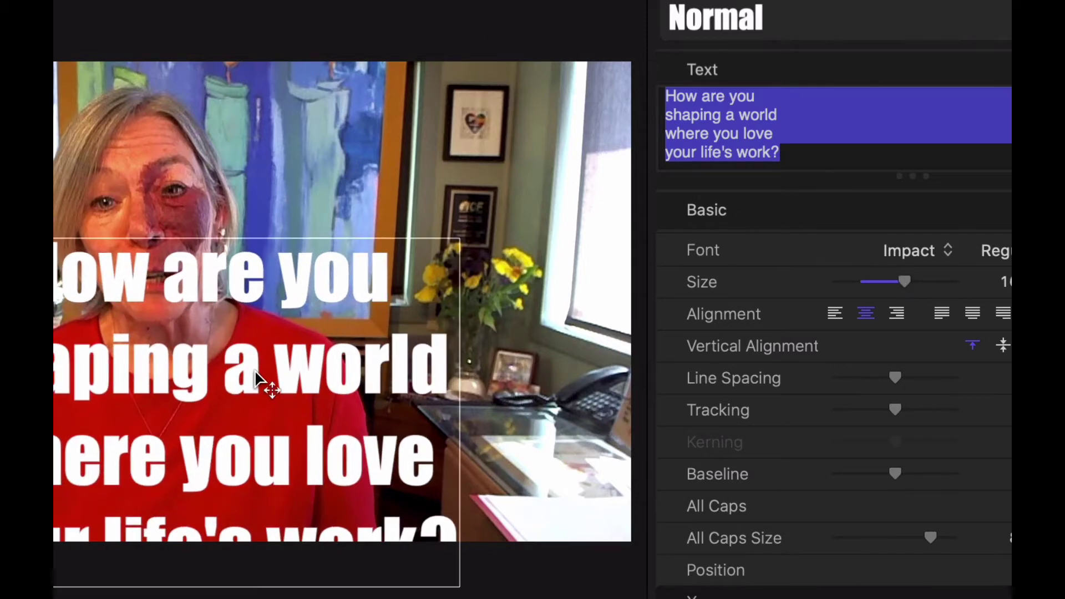
drag(261, 381, 257, 273)
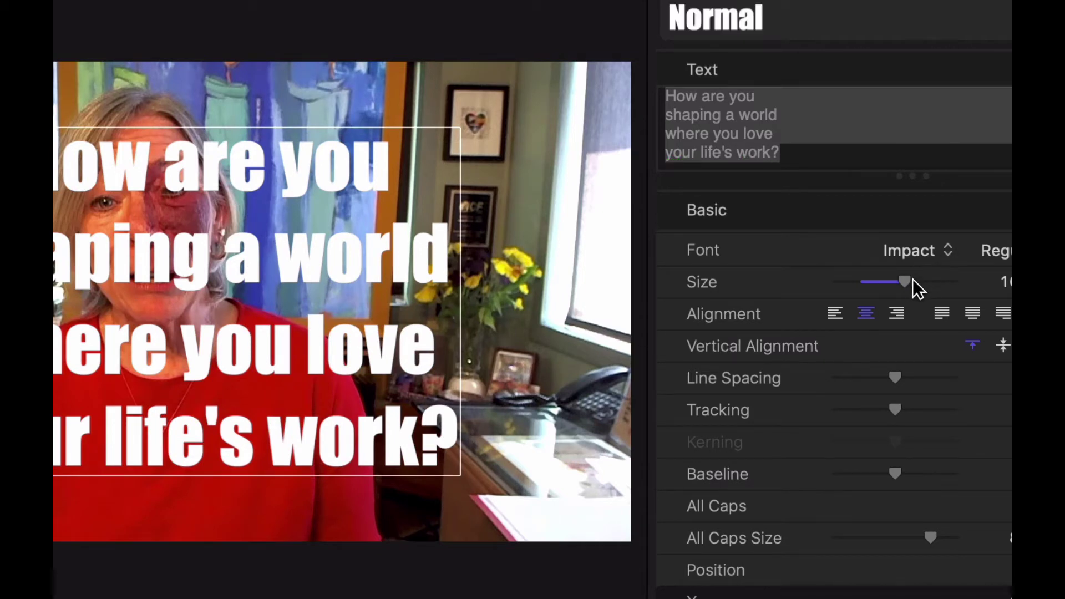
mouse_move(912, 280)
mouse_down()
mouse_move(935, 280)
mouse_move(923, 284)
mouse_up()
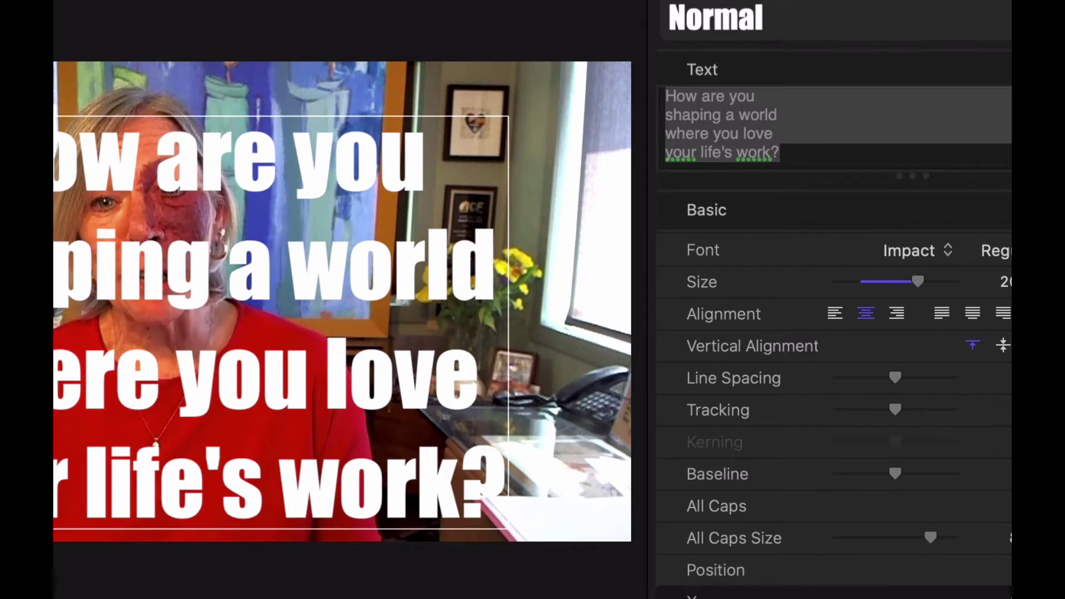
key(space)
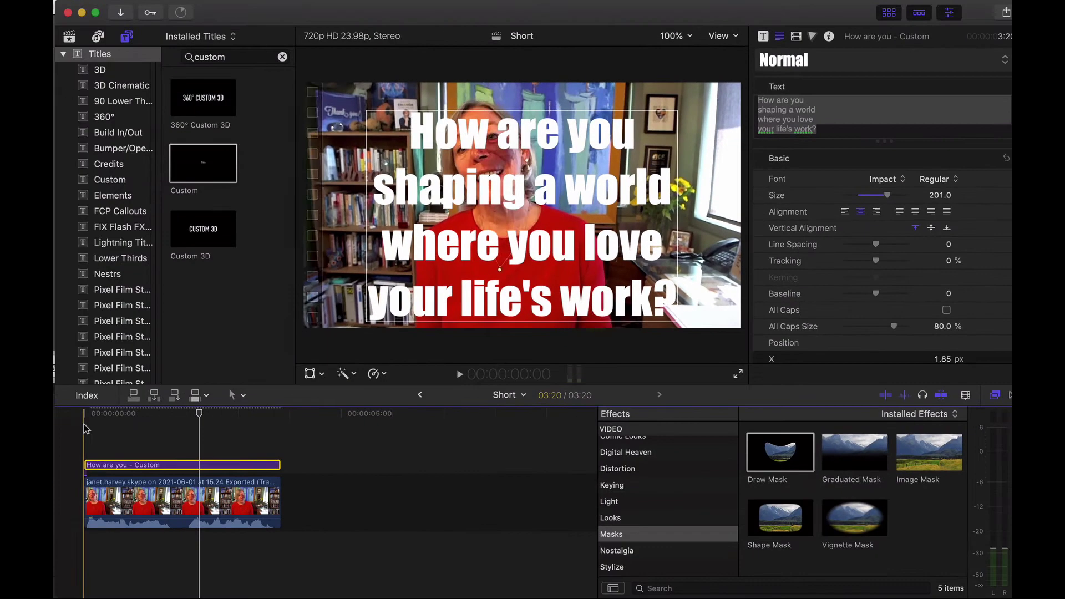
click(86, 428)
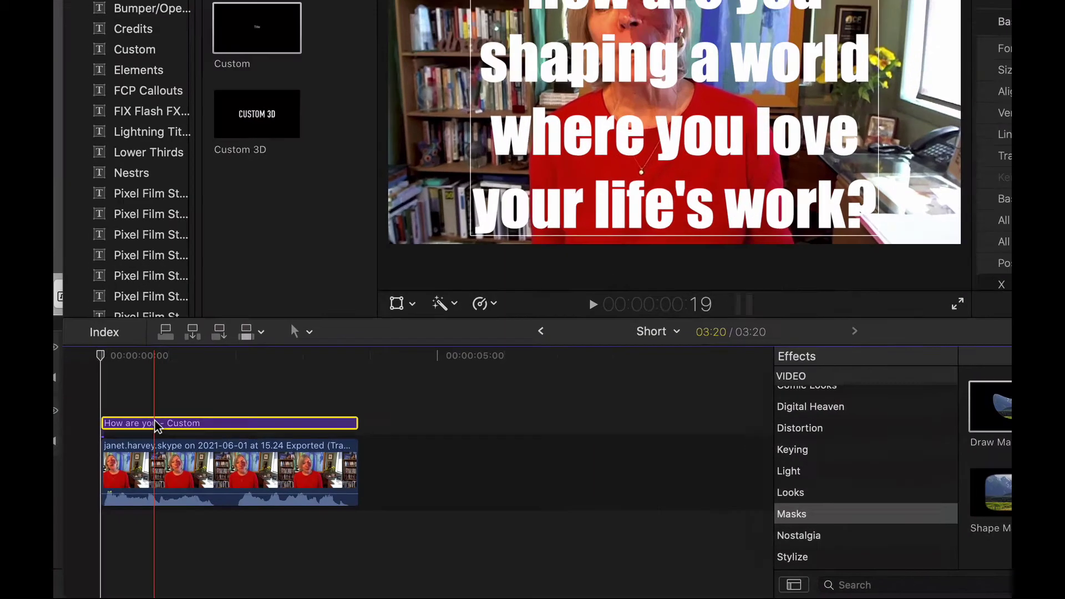
Convert the title above the interview clip into a new compound clip with the default settings
right_click(128, 468)
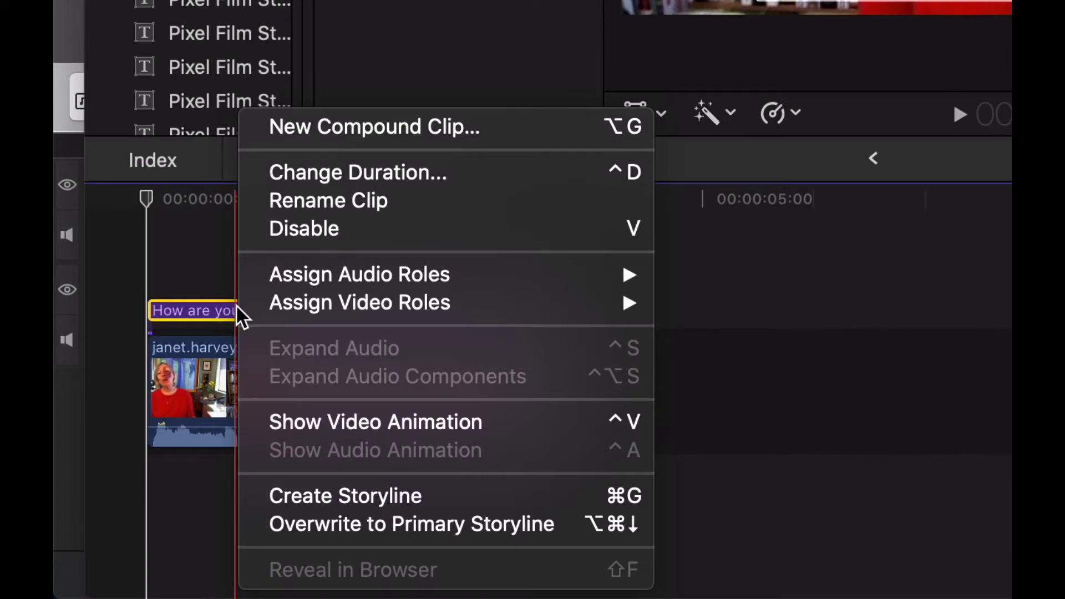
click(461, 118)
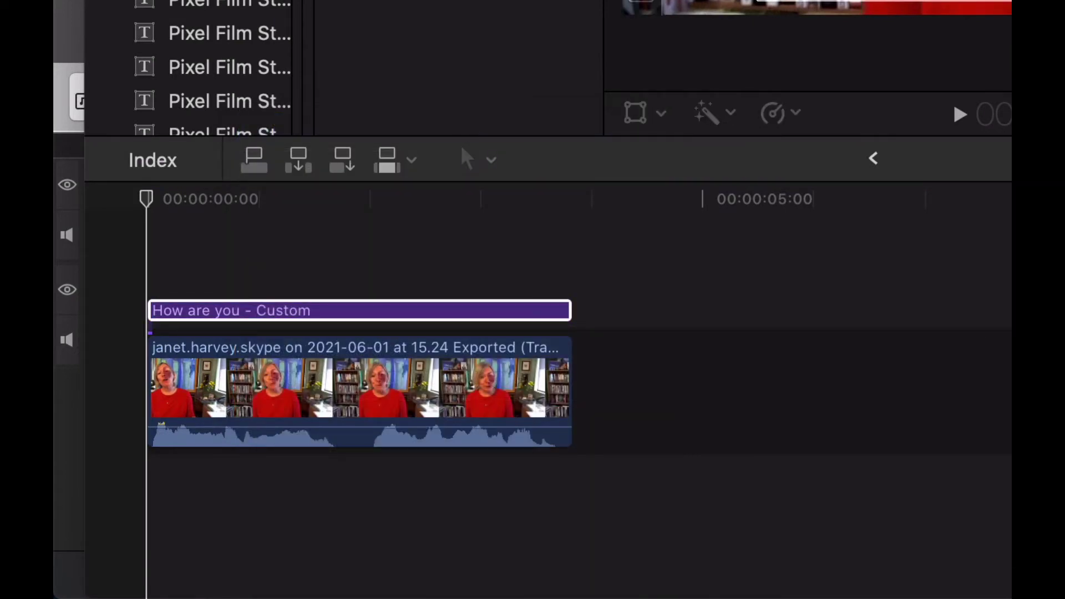
click(826, 1)
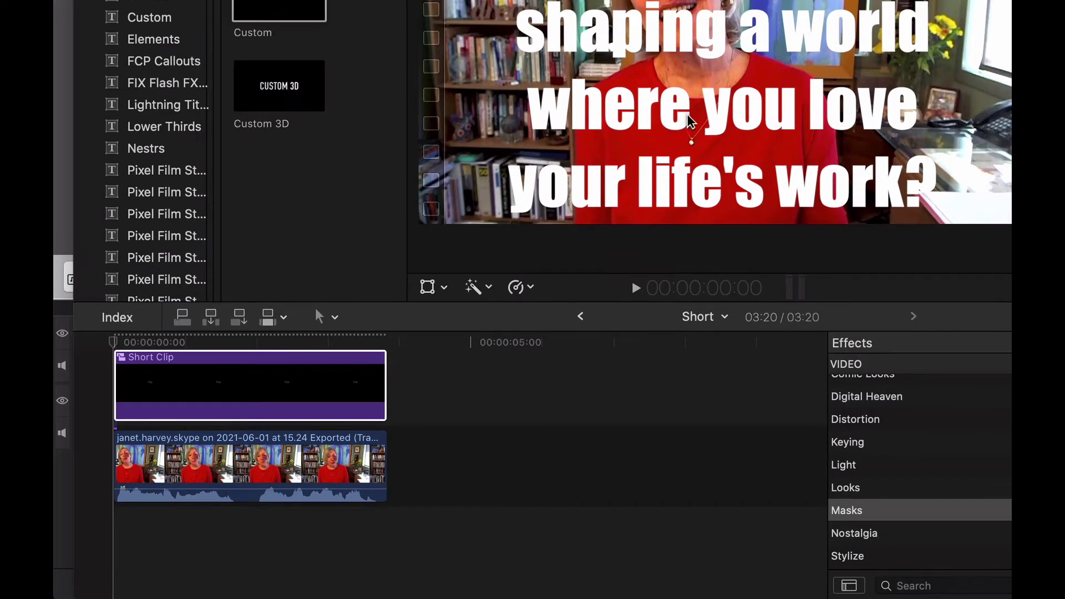
scroll(576, 422, up, 2)
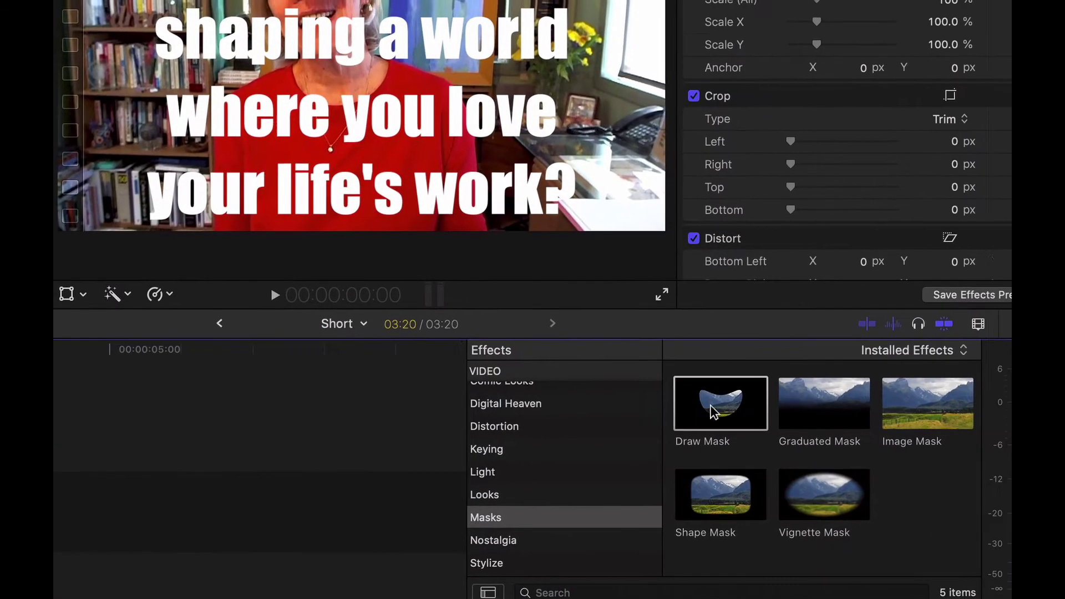
Apply the Draw Mask effect to the title's compound clip, with the playhead at the start of the timeline
click(687, 417)
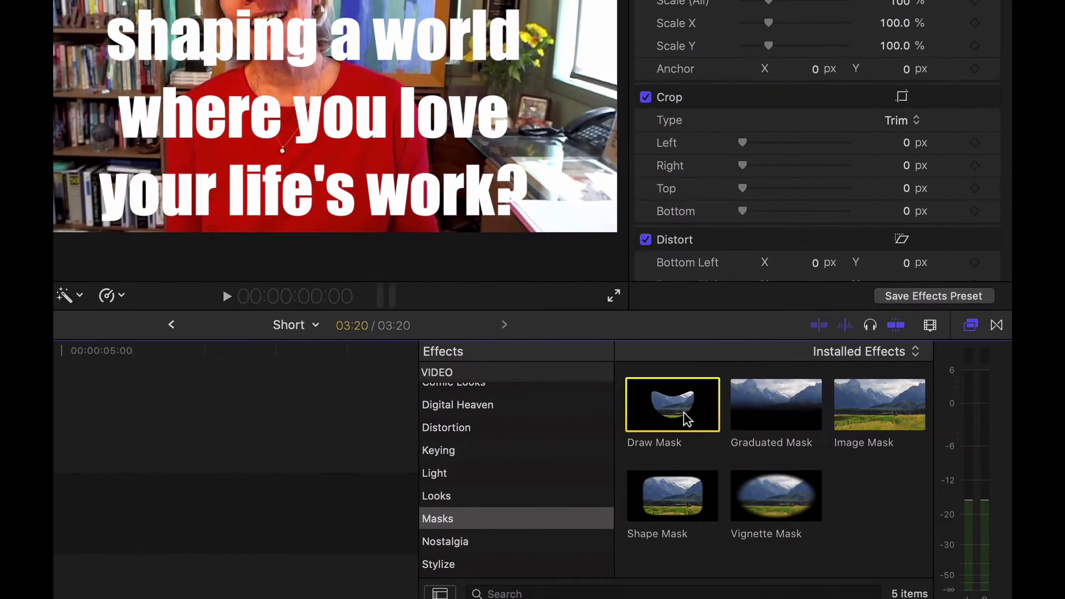
scroll(547, 472, up, 5)
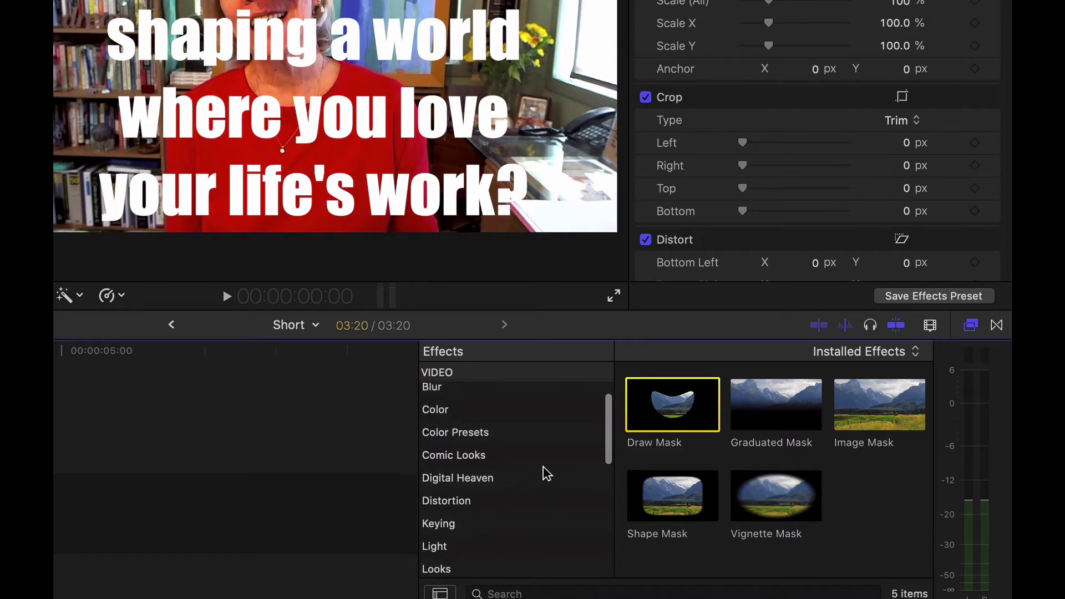
scroll(546, 472, down, 5)
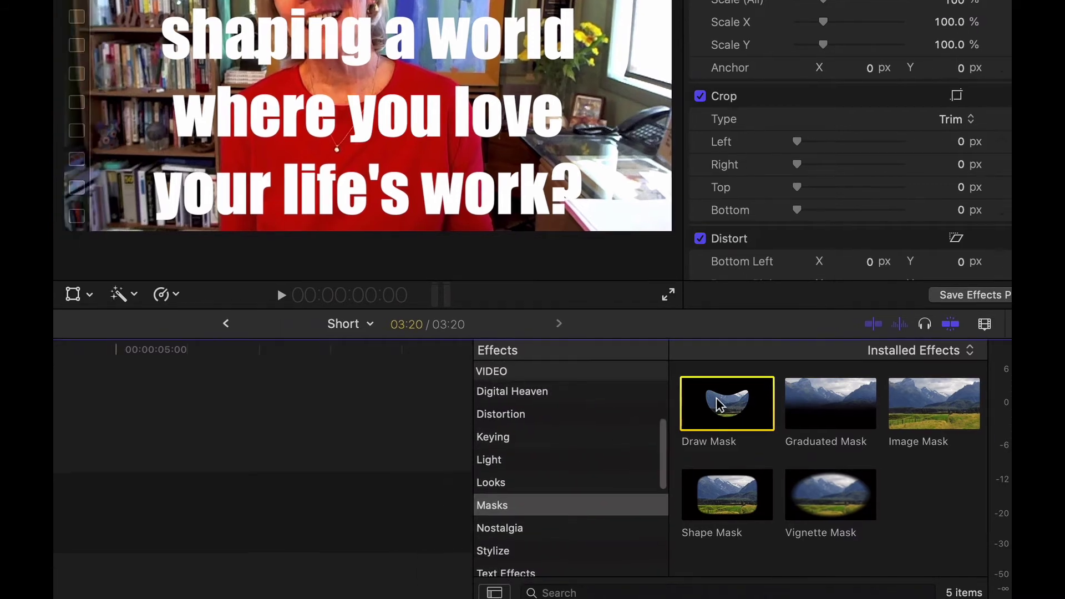
mouse_move(718, 404)
mouse_down()
mouse_move(0, 416)
mouse_move(0, 430)
mouse_up()
click(114, 343)
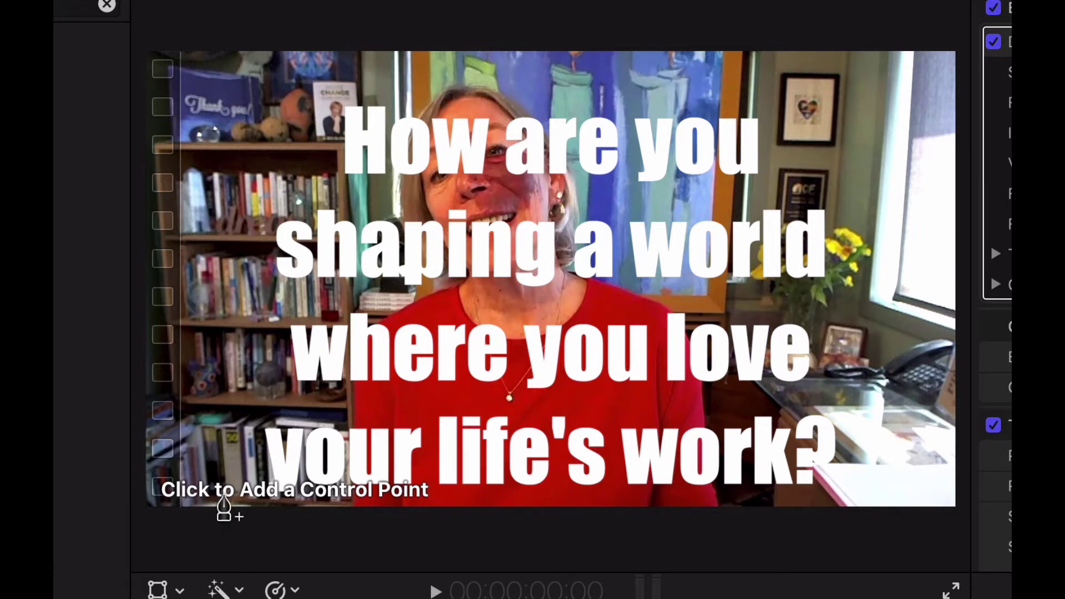
Draw a closed rectangular mask with six control points around the whole title text, including a midpoint on each vertical side
click(224, 494)
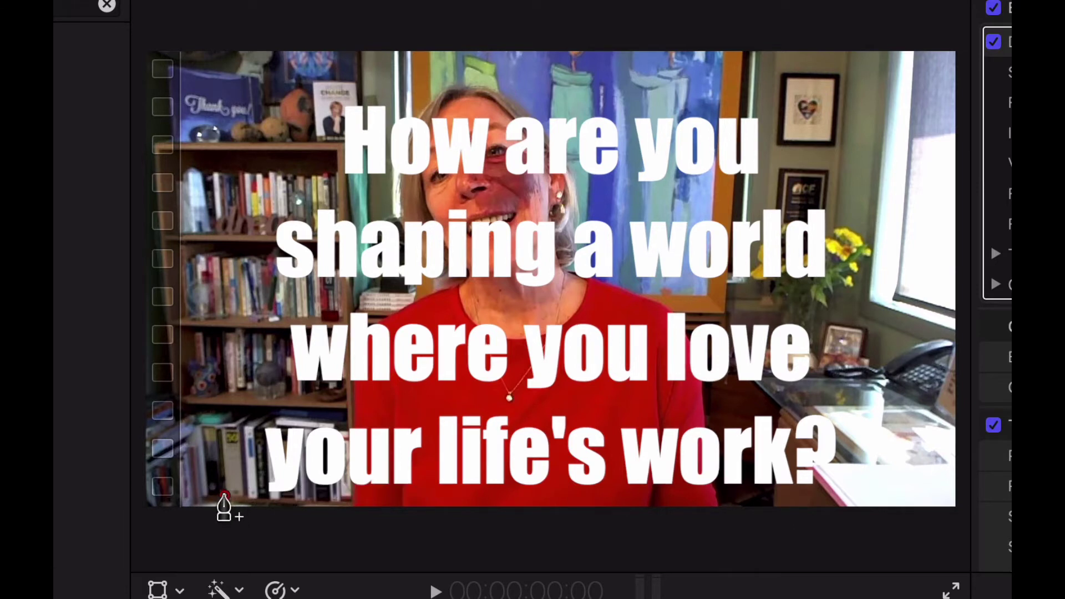
click(221, 320)
click(219, 90)
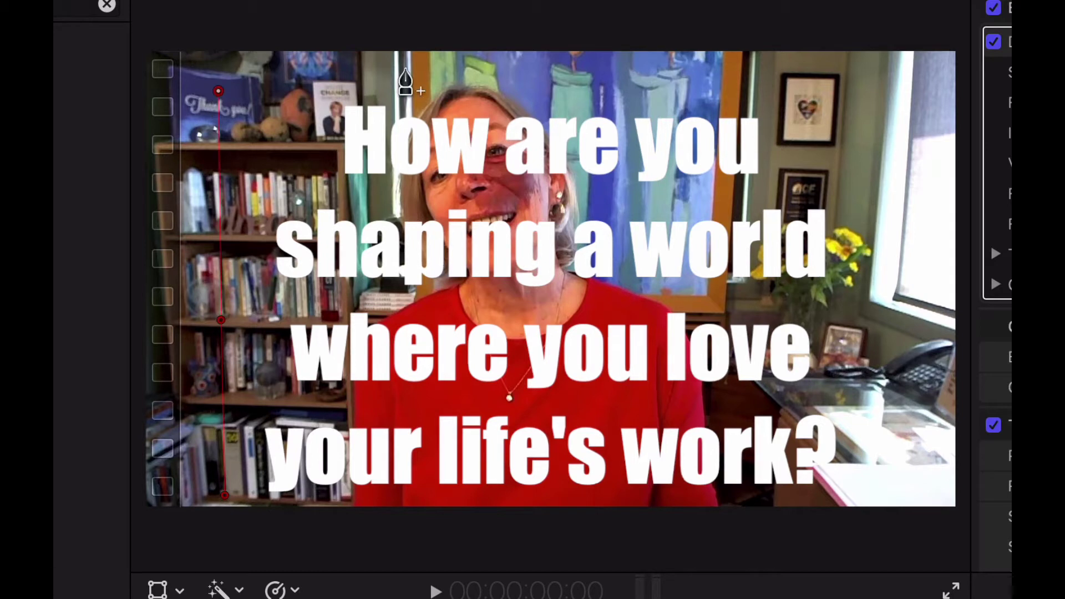
click(919, 94)
click(914, 300)
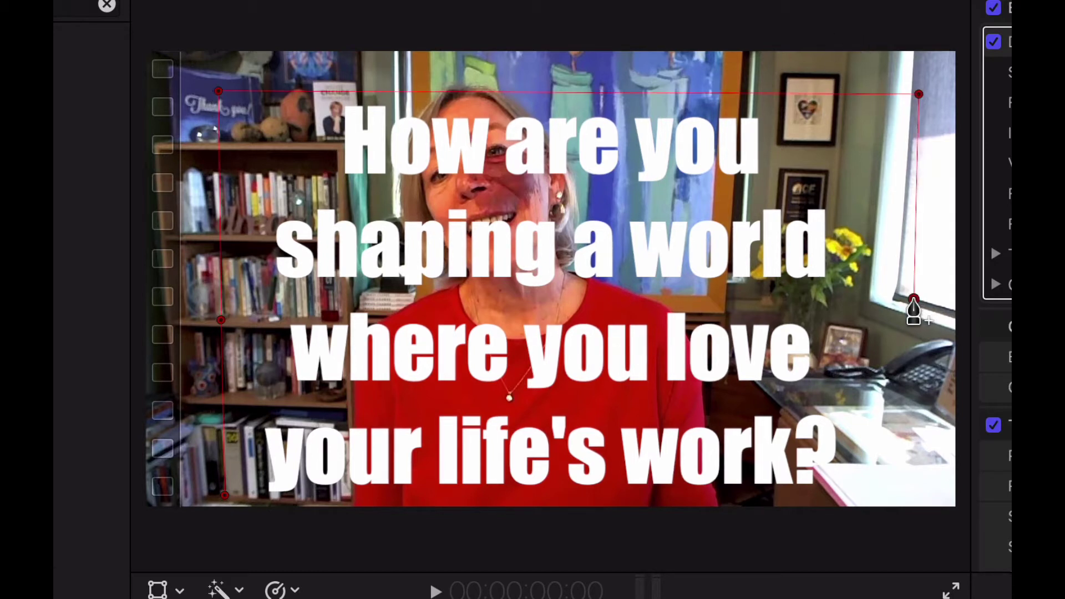
click(911, 493)
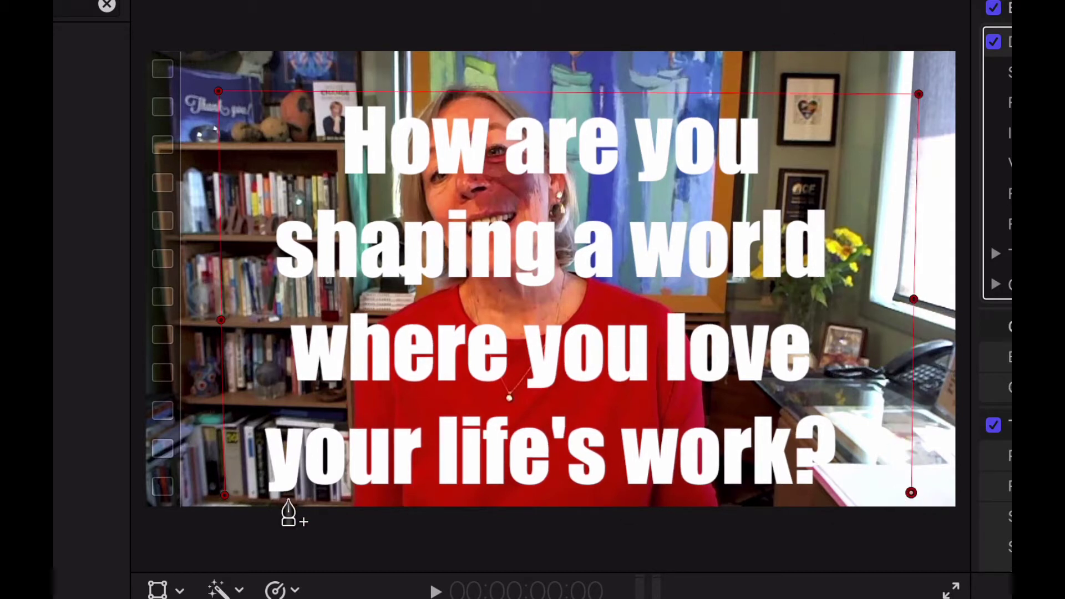
click(225, 495)
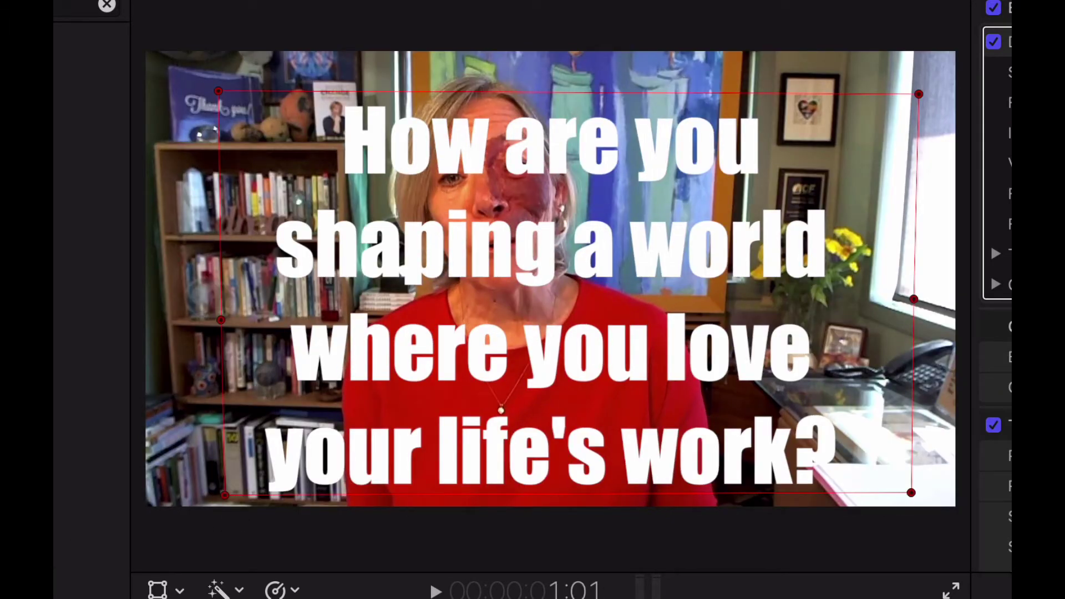
Trim the start of the title's compound clip to 00:00:00:02 on the timeline and select the clip again
key(Home)
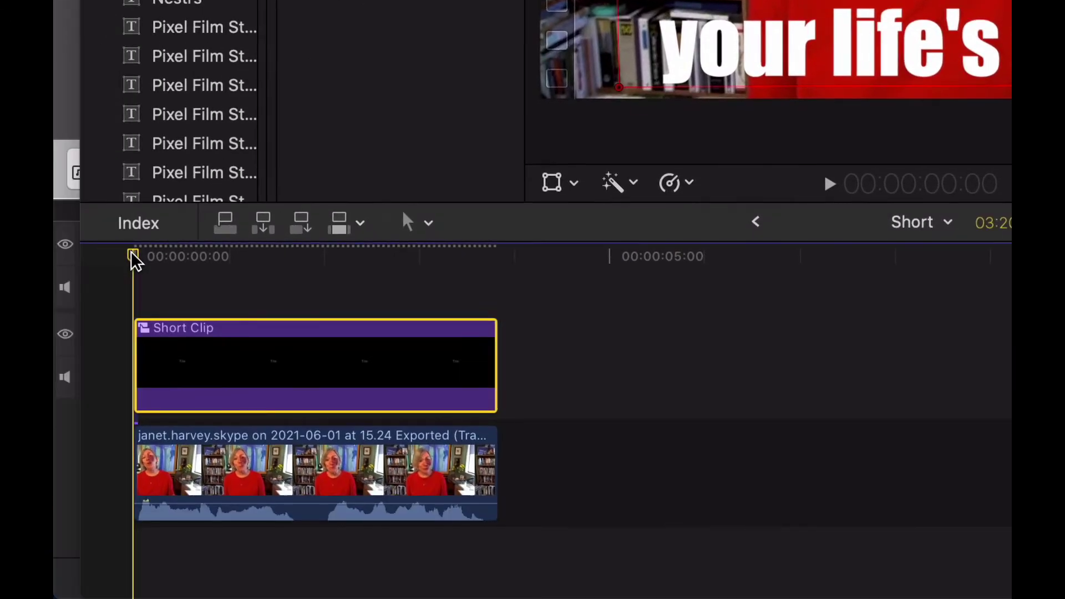
key(Right)
key(Right)
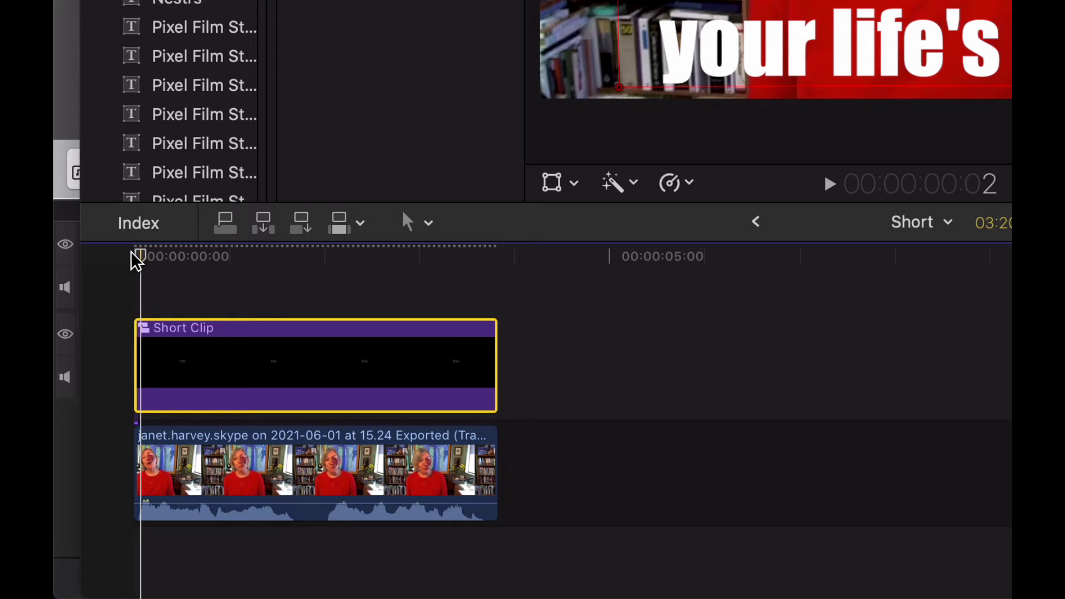
drag(141, 339, 145, 340)
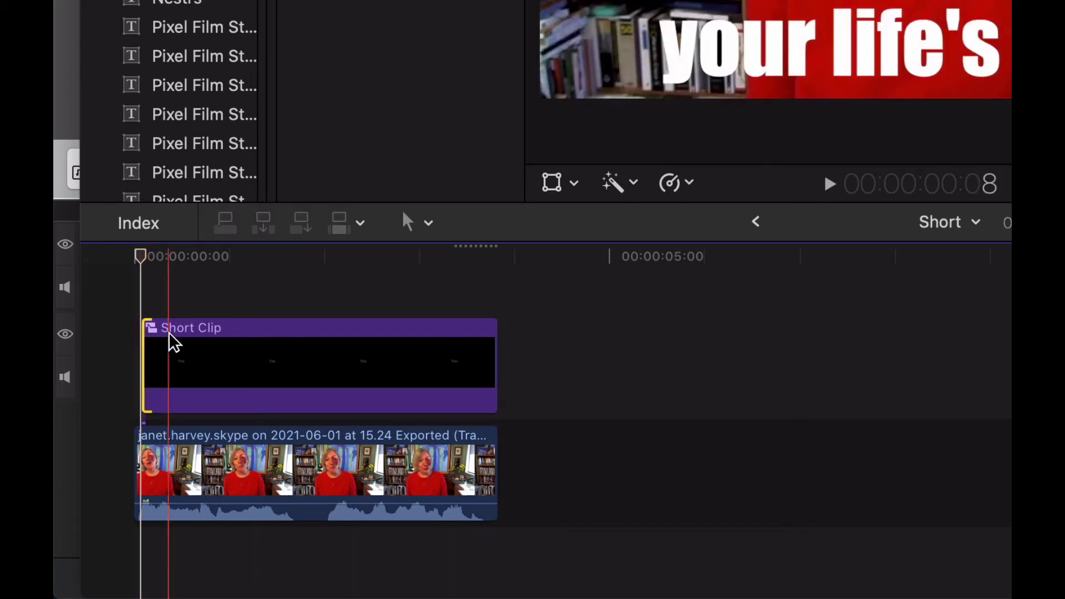
click(188, 361)
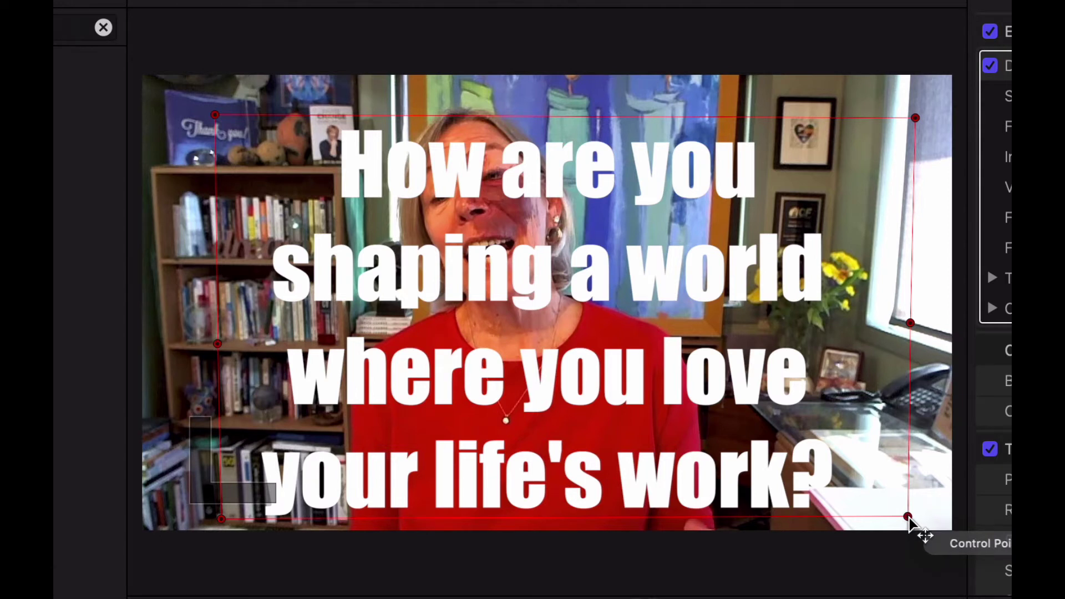
Reshape the mask to reveal only the word "How" and add a keyframe to its Control Points
drag(907, 517, 785, 467)
drag(527, 334, 489, 207)
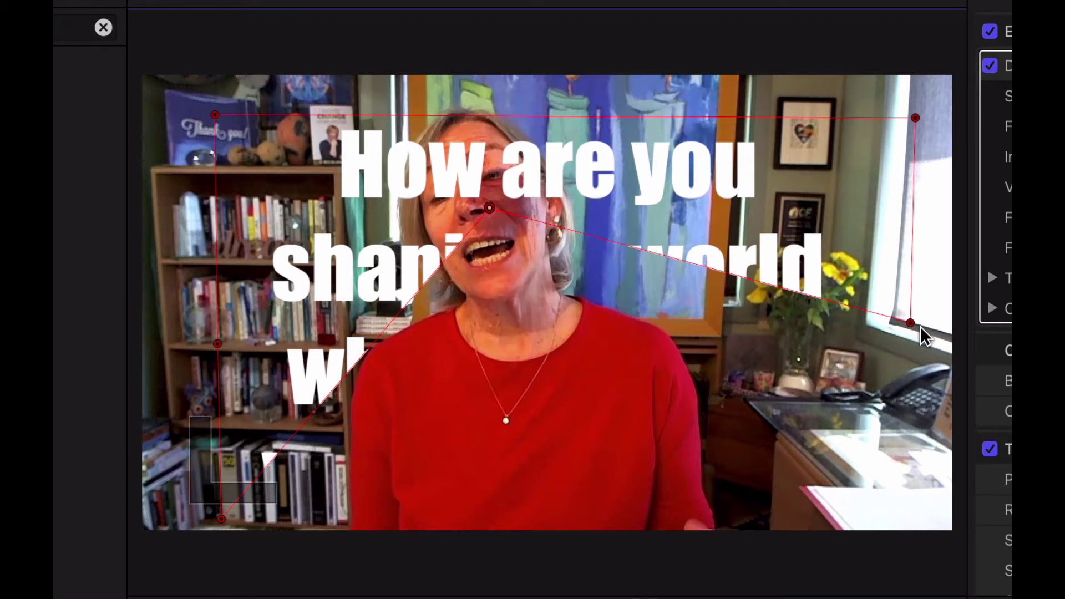
drag(910, 322, 483, 129)
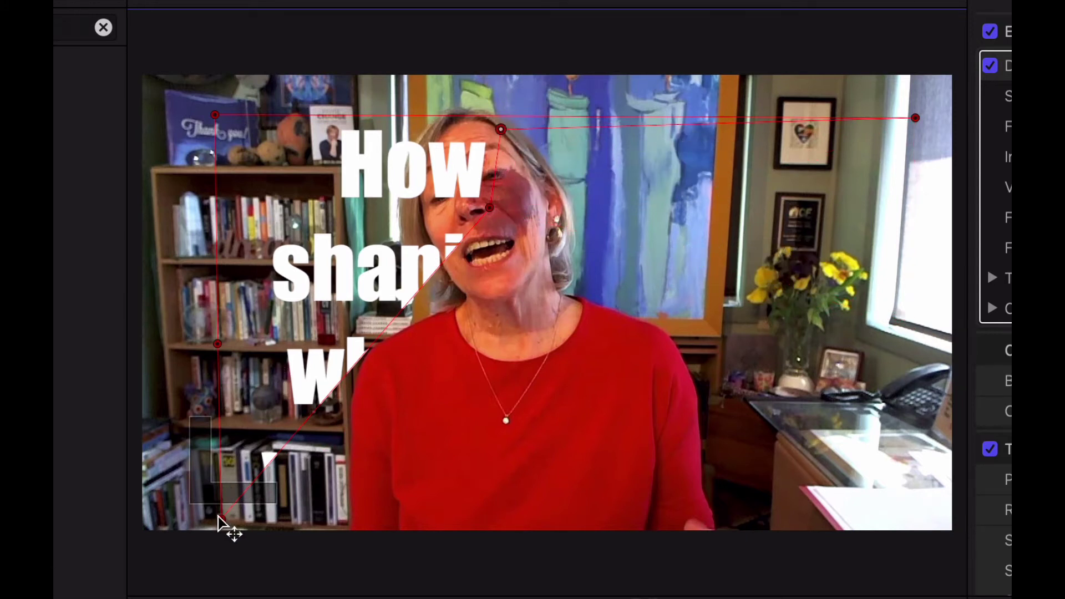
drag(220, 513, 268, 222)
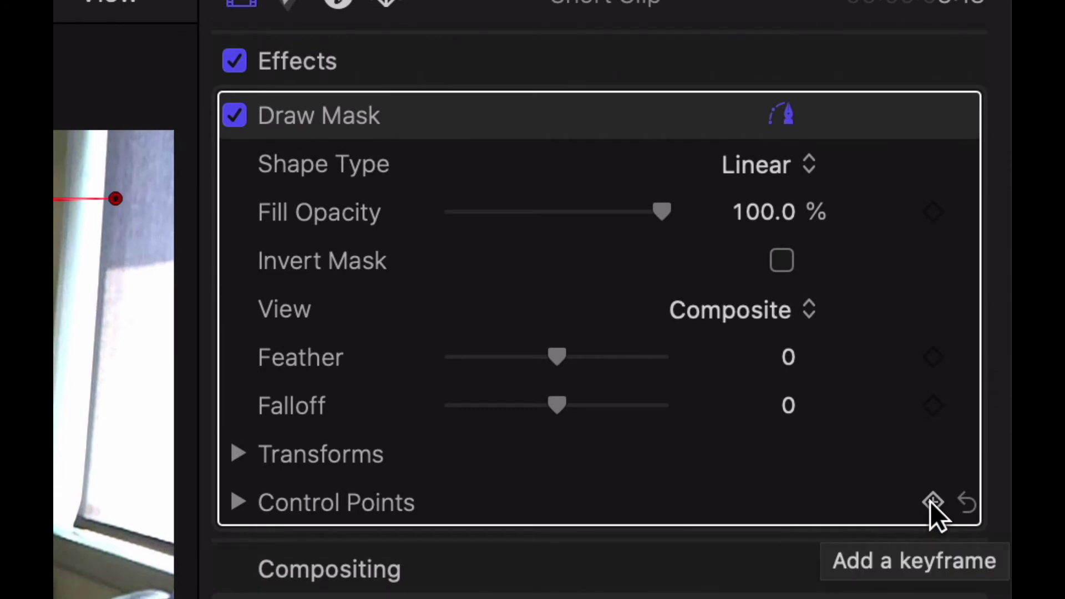
click(932, 502)
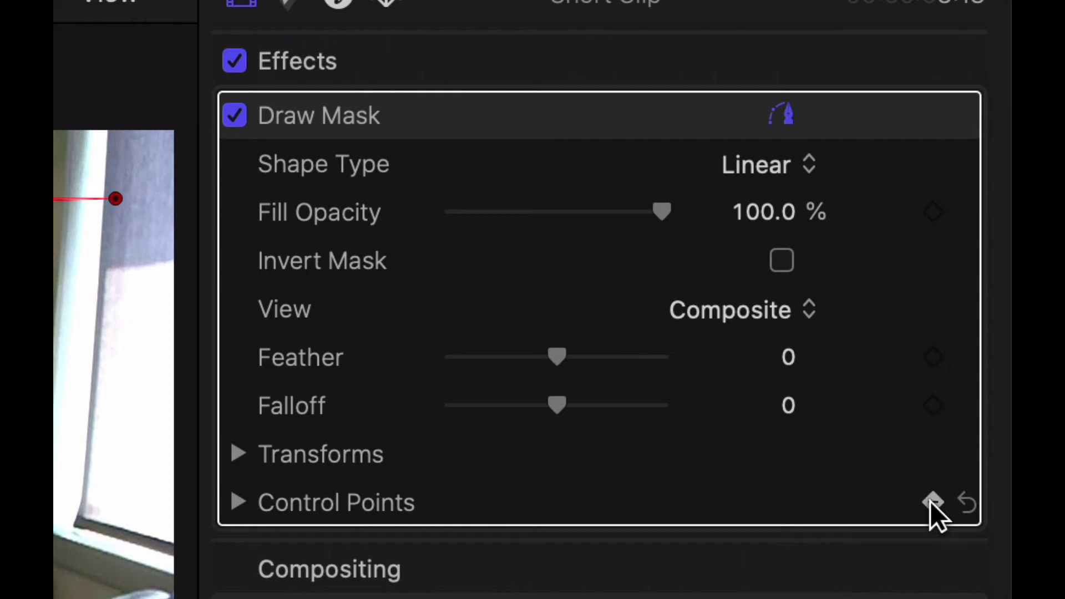
Advance the playhead and extend the mask along the first line to reveal the word "are"
key(Right)
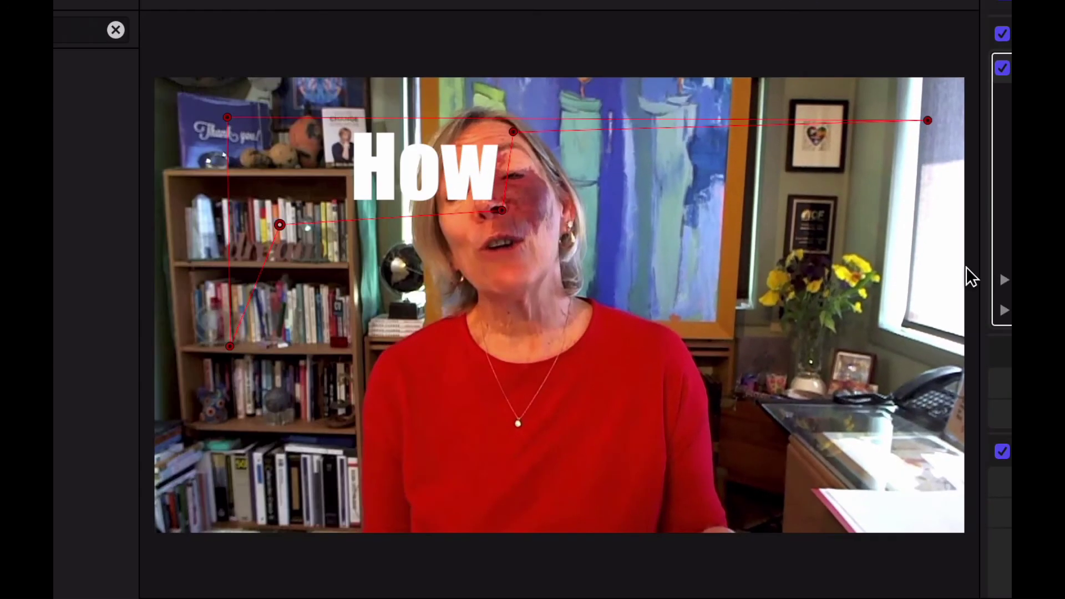
drag(506, 214, 655, 217)
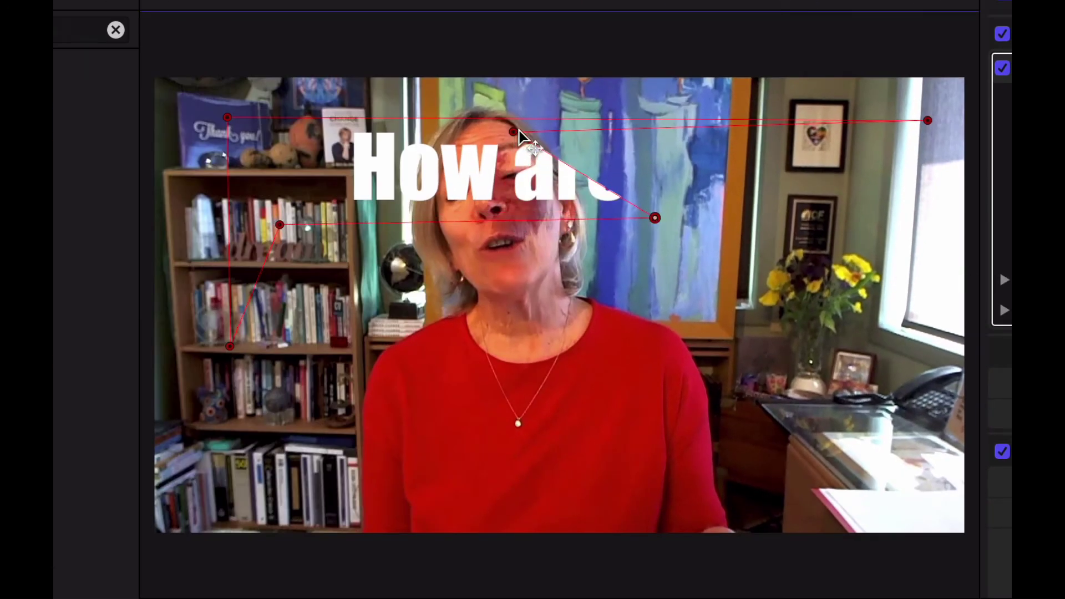
drag(513, 132, 625, 134)
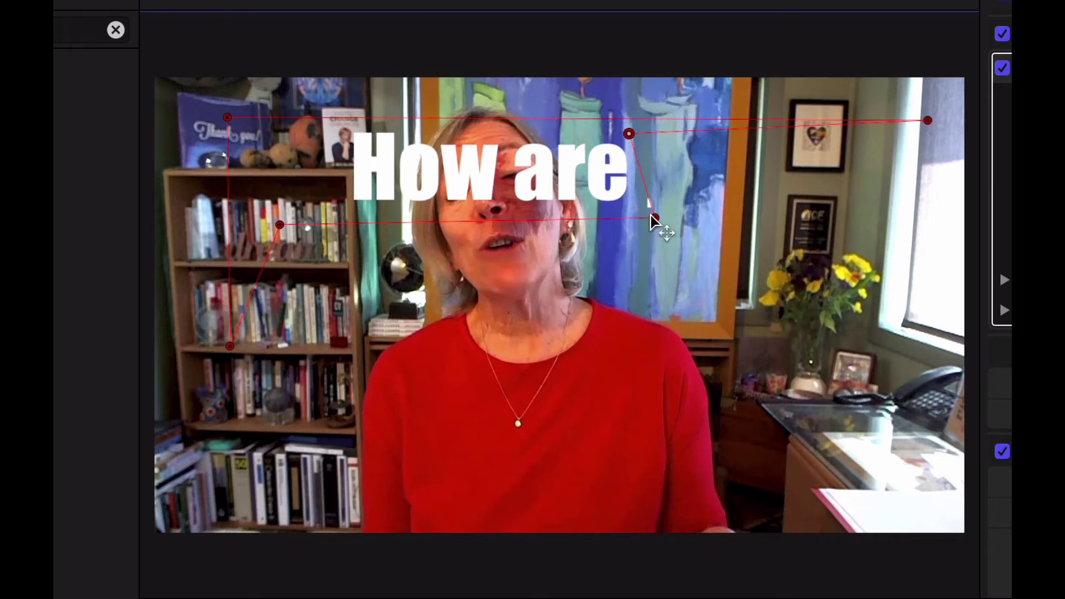
drag(654, 218, 642, 218)
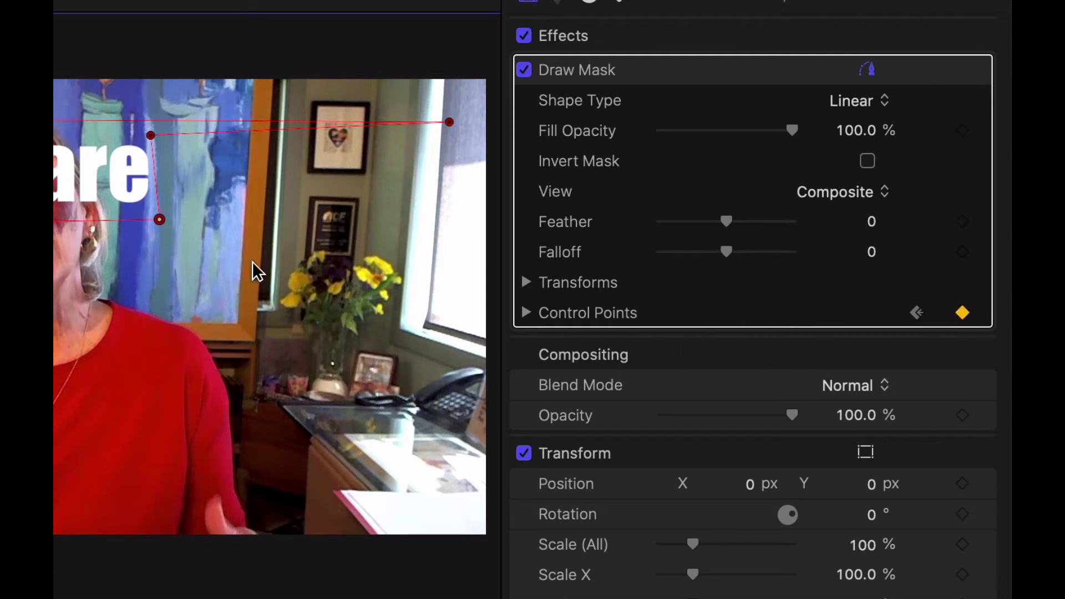
Extend the mask further along the first line to reveal the word "you"
drag(160, 220, 335, 233)
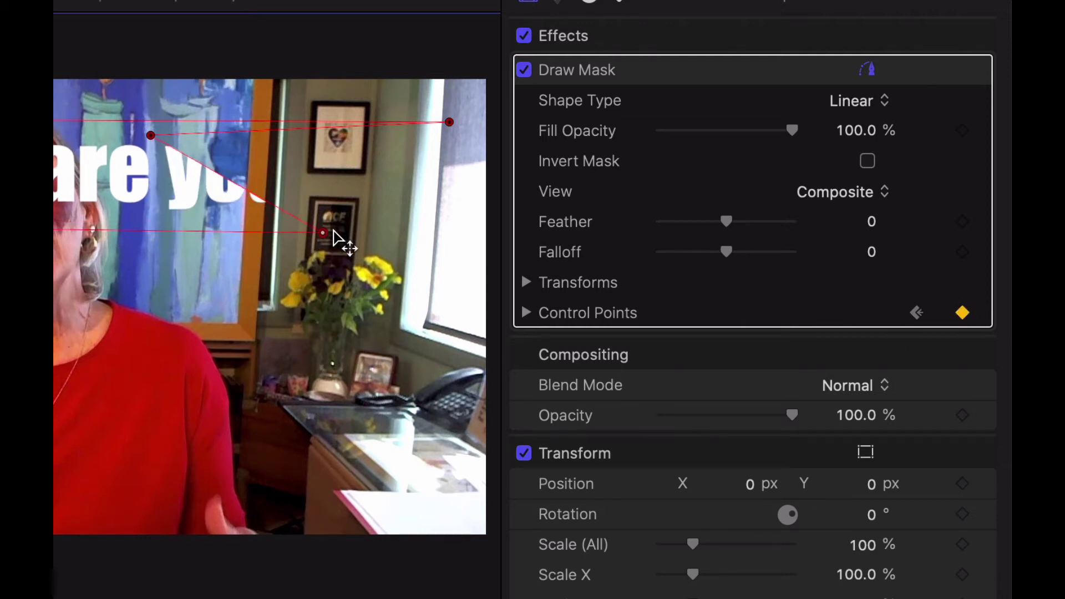
drag(147, 134, 314, 147)
drag(334, 232, 330, 222)
Advance the playhead to 00:00:00:21 and keyframe the Control Points there with "How are you" revealed
key(Right)
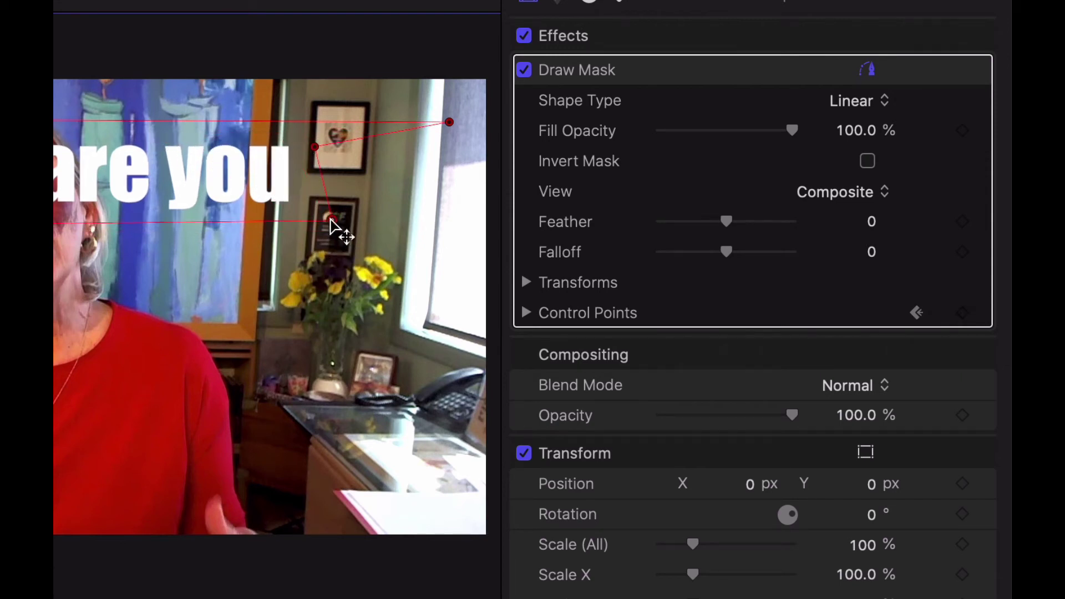
key(Right)
key(Right)
key(Right)
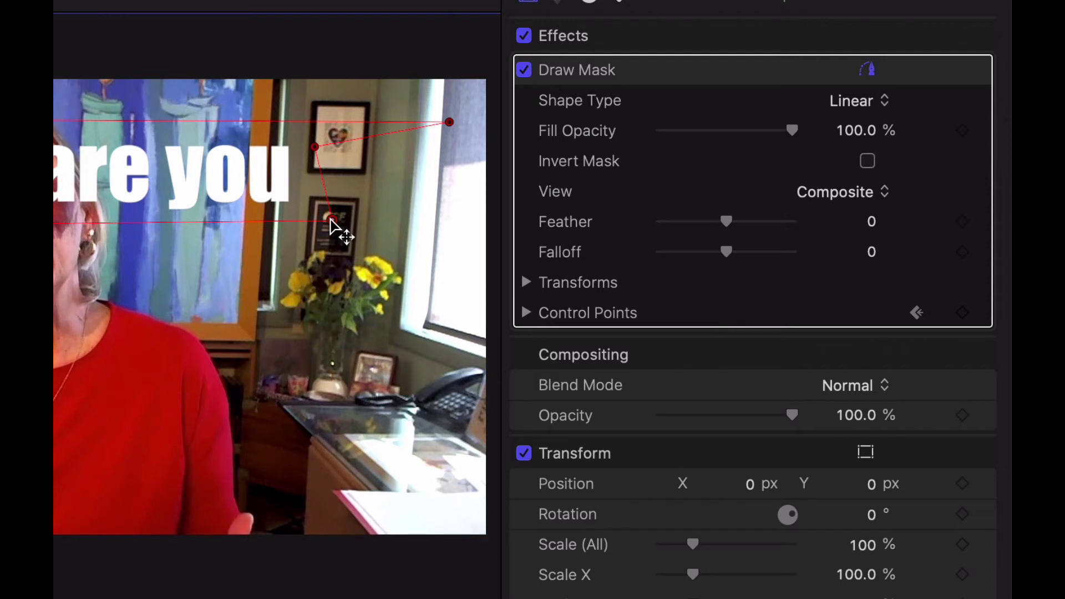
key(Right)
key(Right)
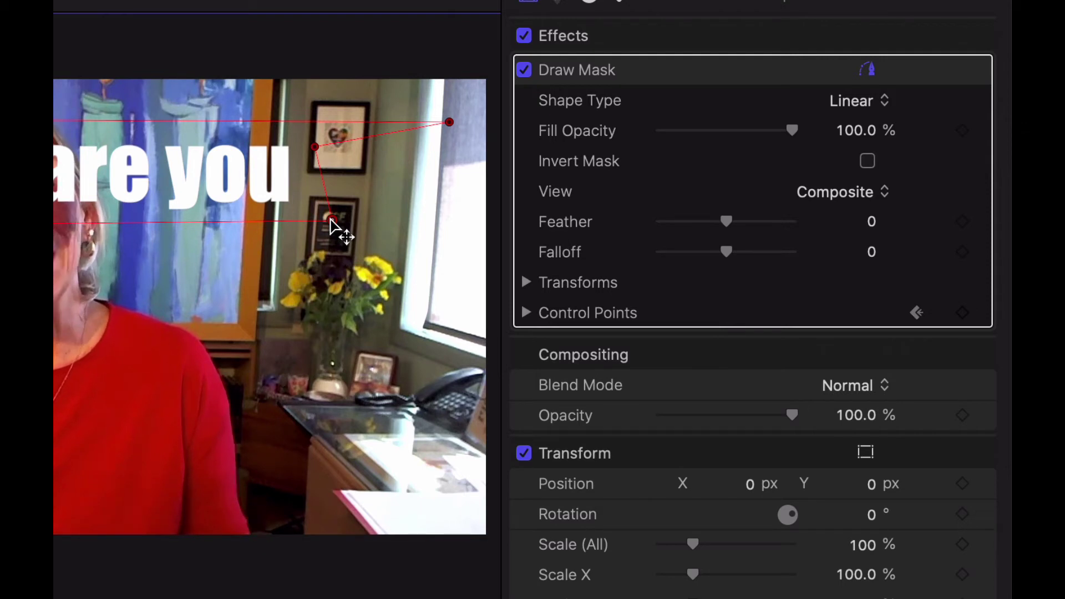
key(Right)
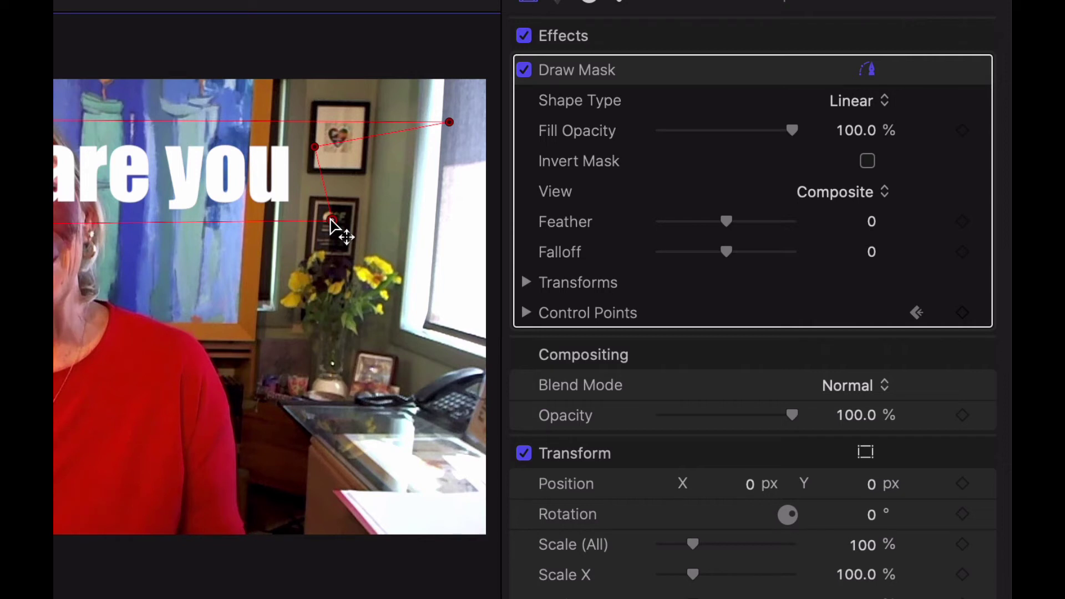
drag(331, 219, 332, 220)
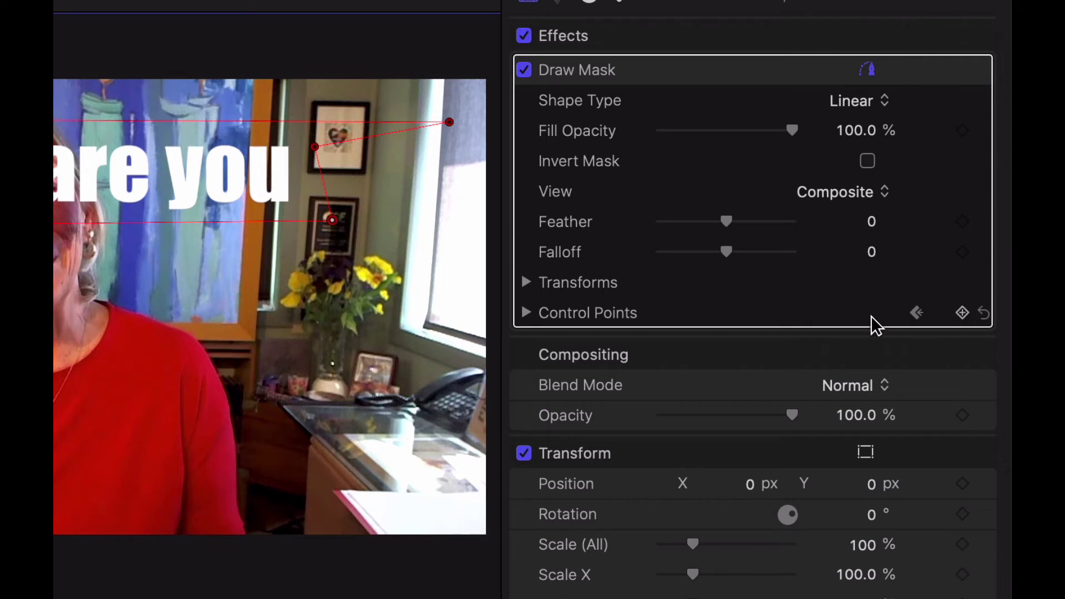
click(959, 315)
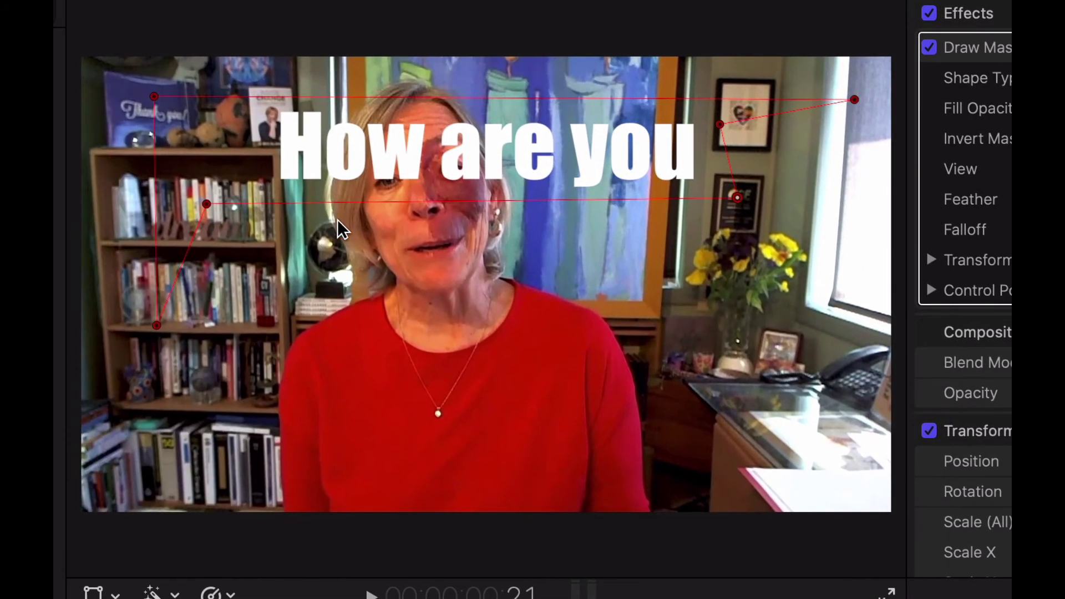
Reshape the mask to keep the first line and reveal "shaping" on the second line
drag(206, 204, 501, 299)
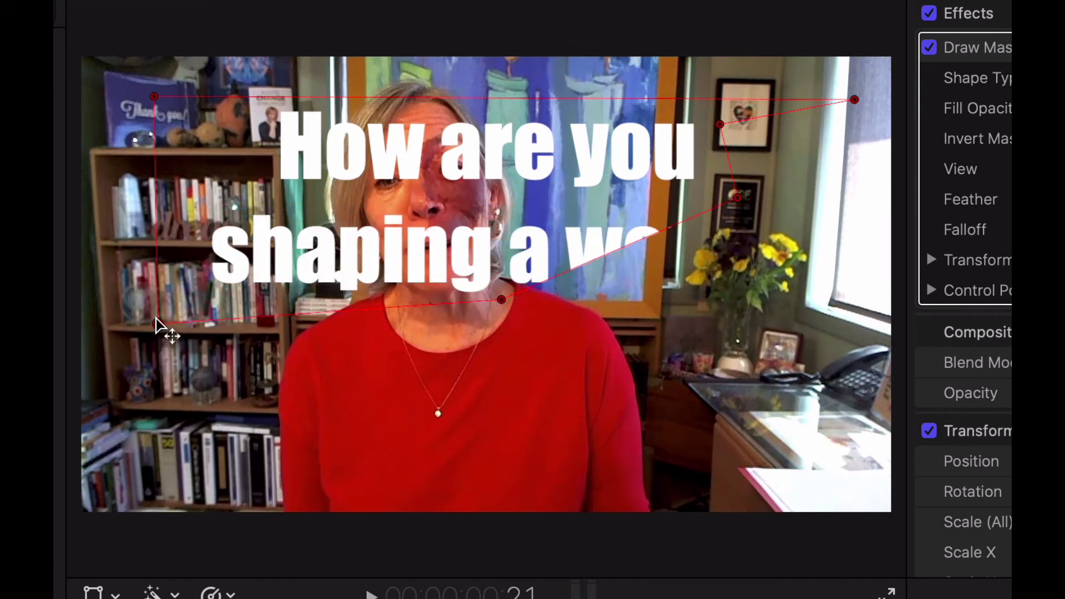
drag(157, 325, 159, 307)
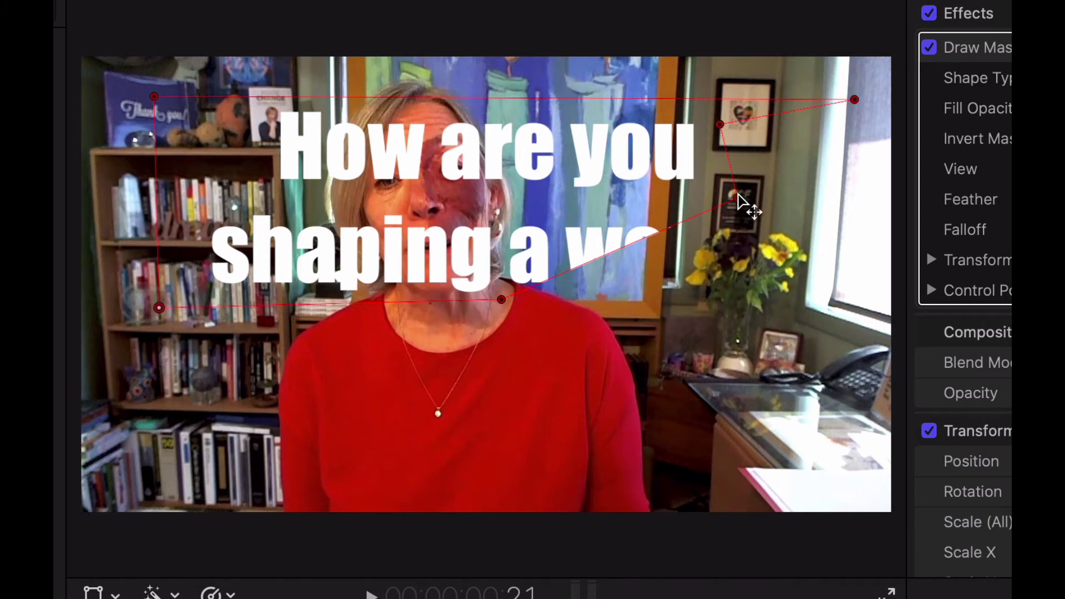
drag(736, 197, 510, 218)
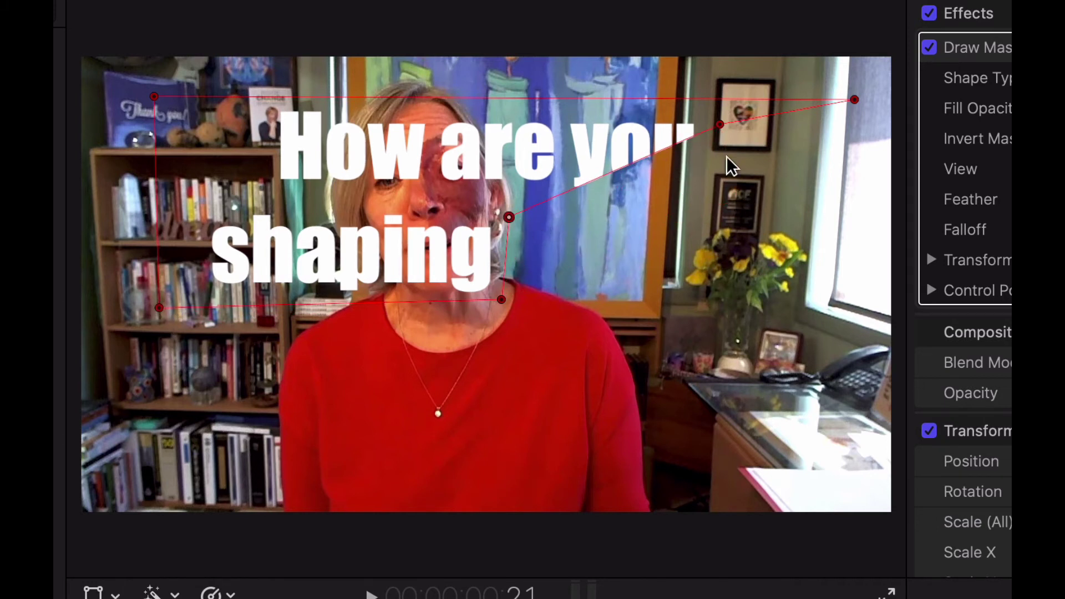
drag(720, 126, 711, 208)
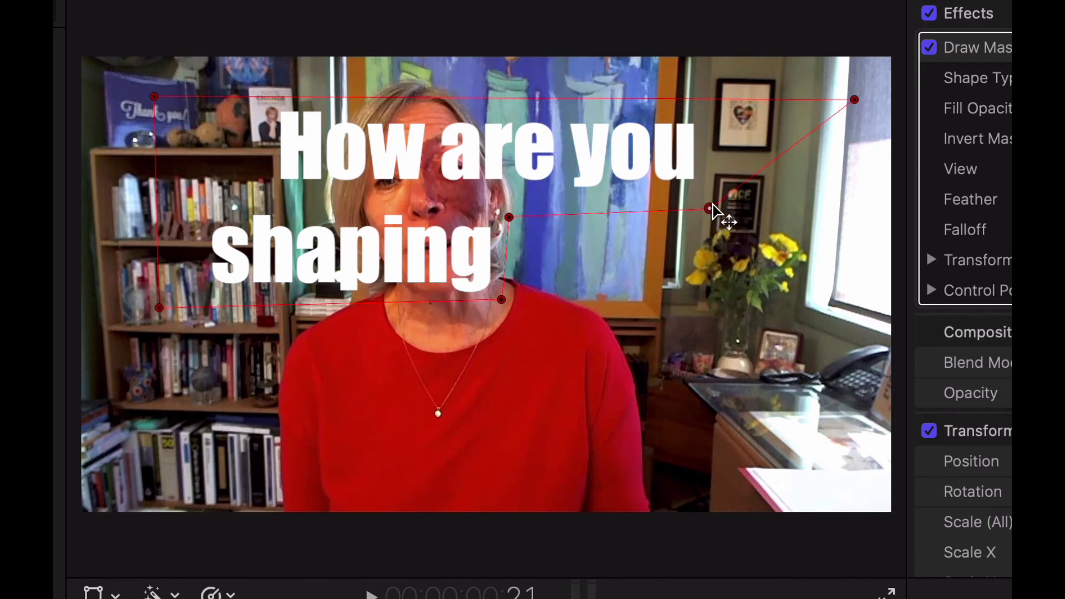
drag(854, 101, 725, 110)
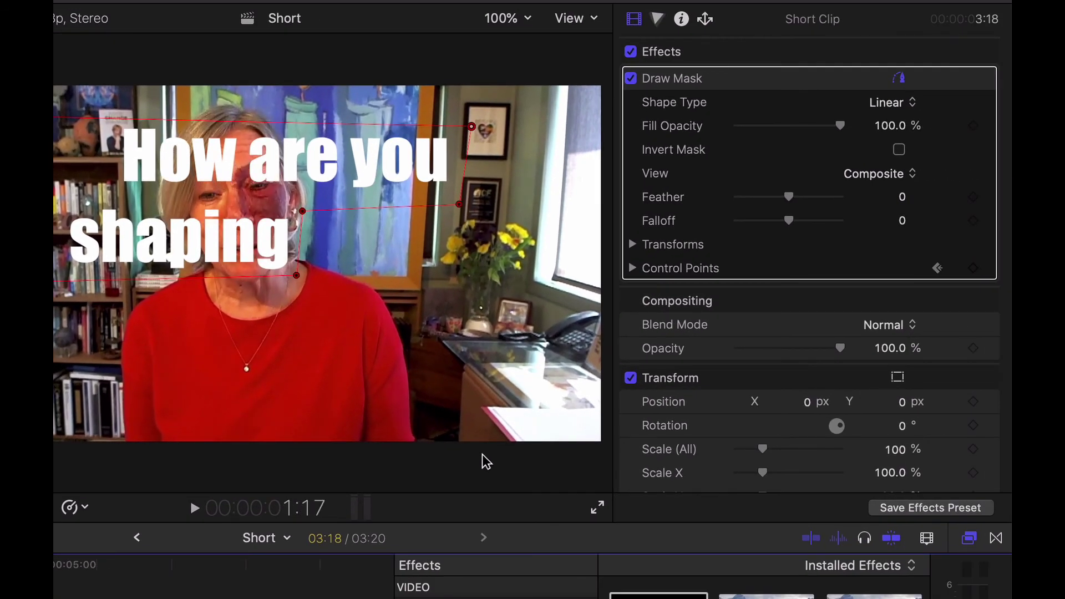
Keyframe the Control Points at 00:00:01:02 and extend the mask at 00:00:01:03 to reveal the word "a" on the second line
key(XF86AudioRaiseVolume)
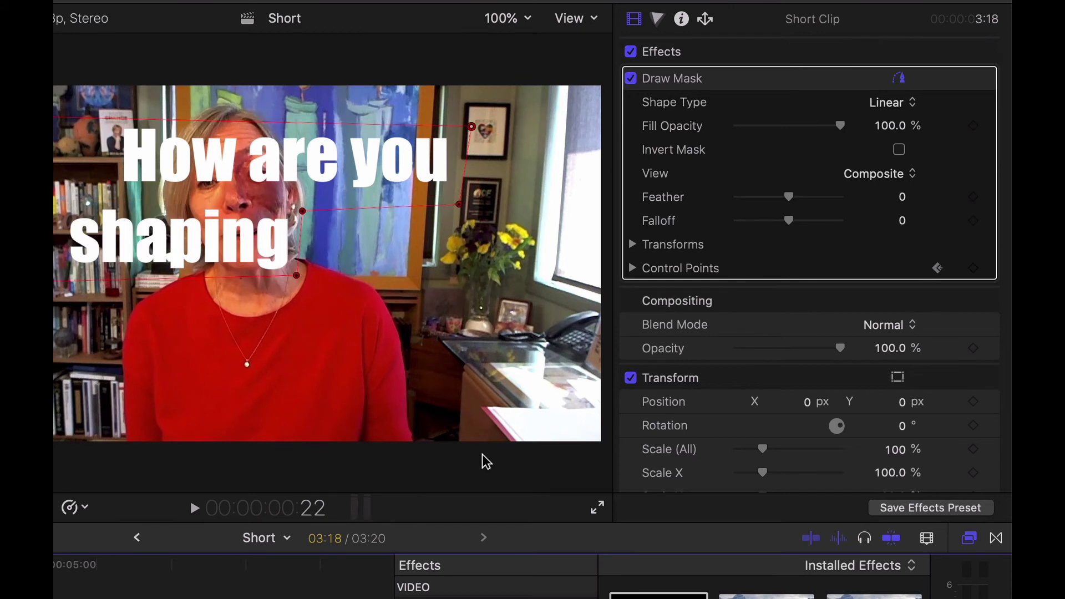
click(973, 268)
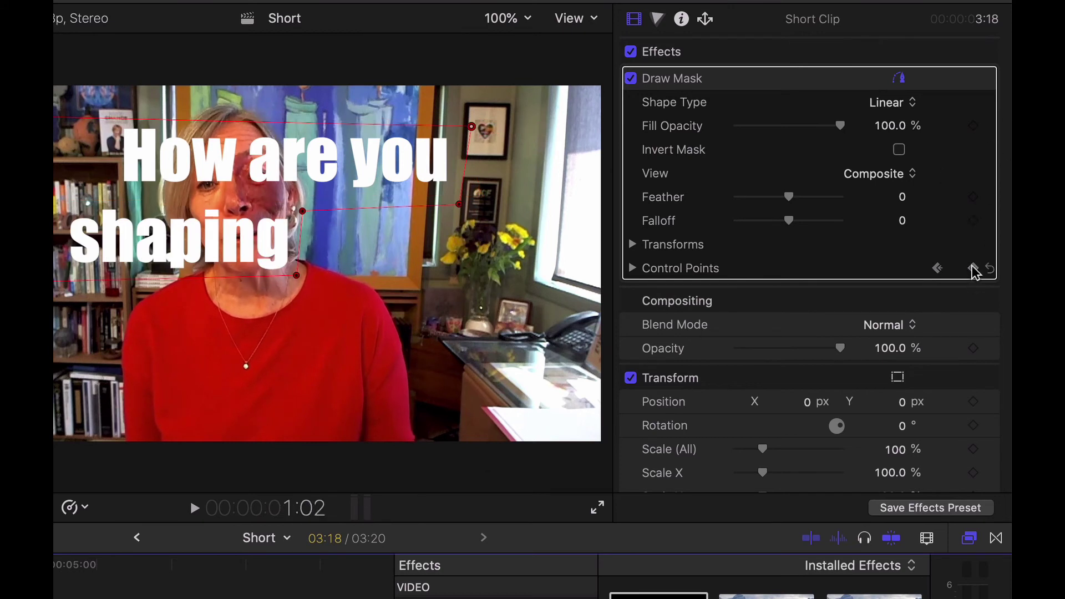
drag(303, 211, 349, 207)
drag(300, 276, 345, 281)
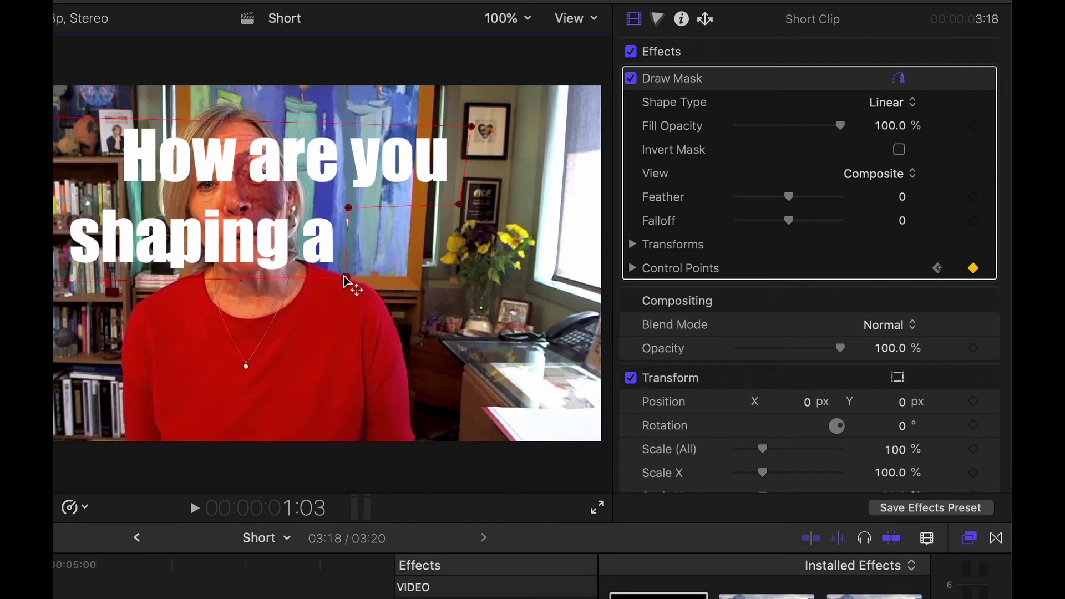
drag(349, 208, 346, 206)
Keyframe the current mask shape and, at 00:00:01:06, extend it to reveal "world" at the end of the second line
key(Right)
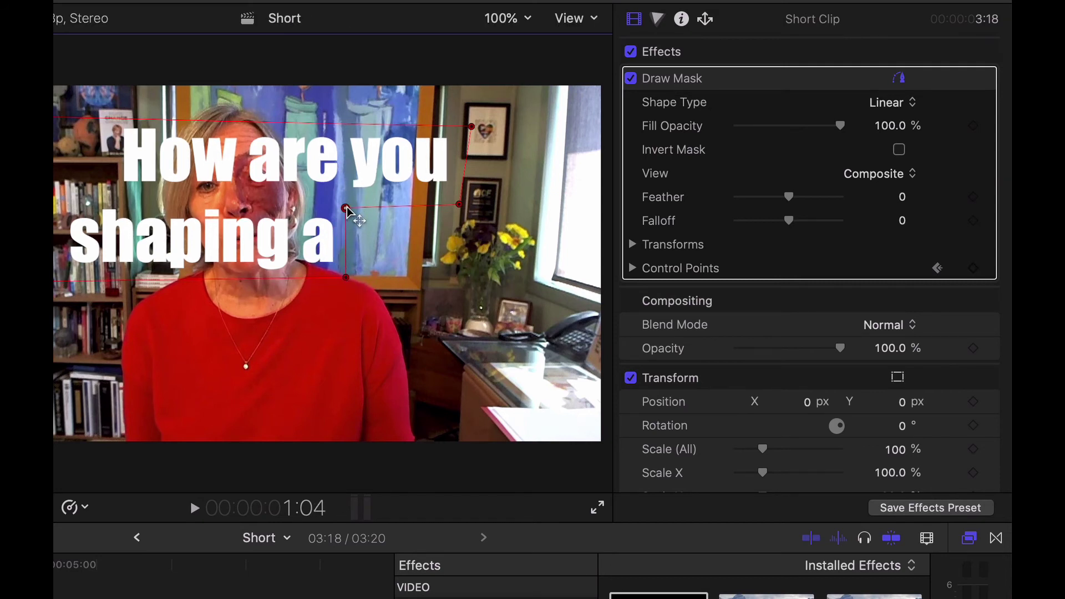
key(Right)
click(973, 270)
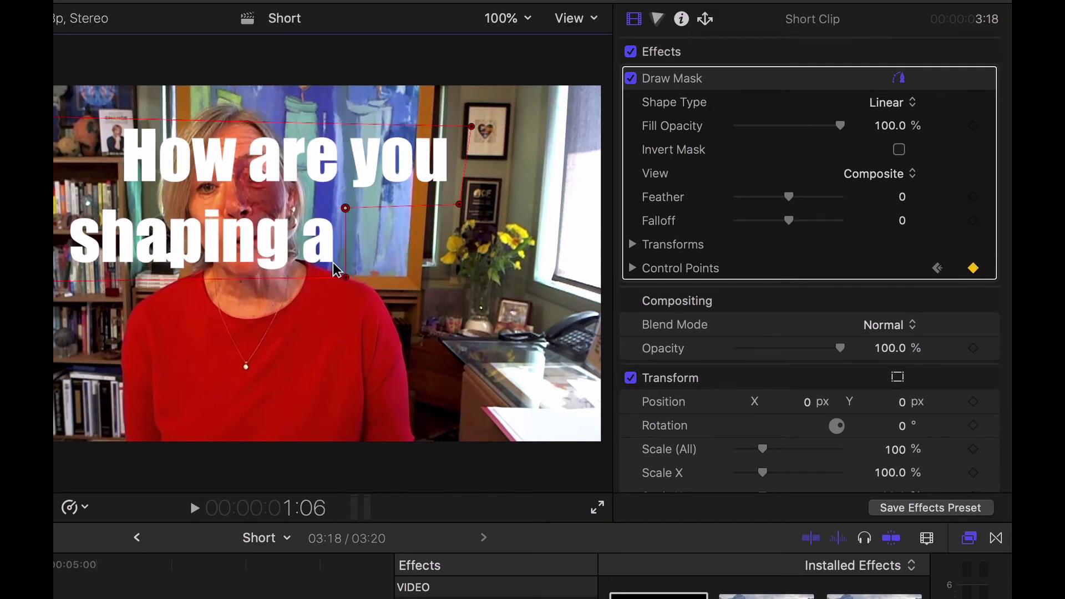
drag(345, 278, 487, 279)
drag(345, 208, 513, 201)
drag(459, 204, 518, 175)
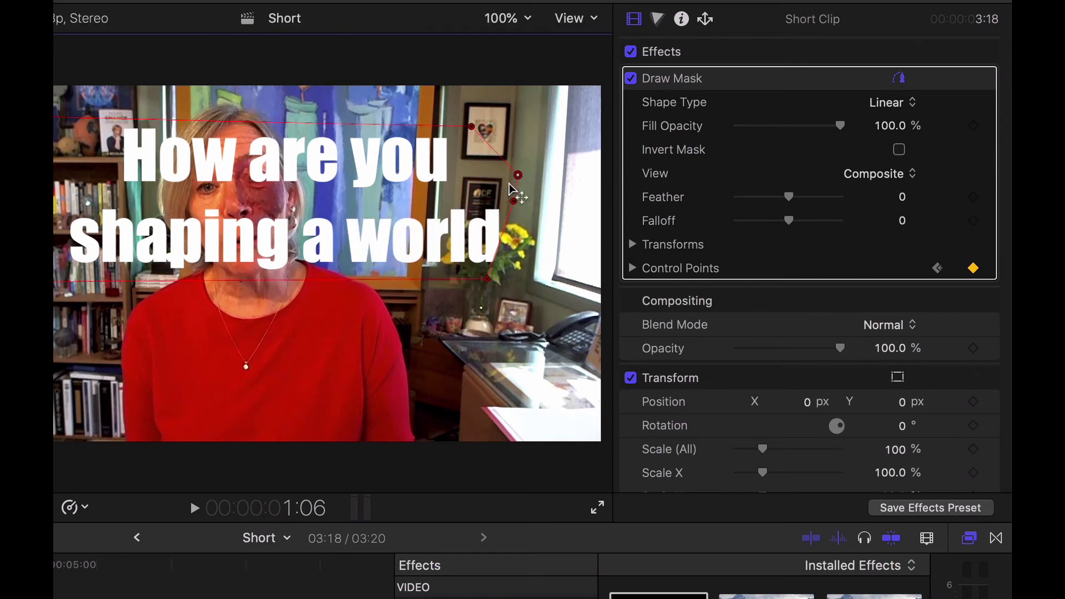
drag(486, 279, 517, 279)
Keyframe the Control Points at 00:00:02:03 and reshape the mask to reveal "where" on the third line
key(Right)
key(Right)
key(Right)
key(Right)
key(Right)
key(Right)
key(Right)
key(Right)
key(Right)
key(Right)
key(Right)
key(Right)
key(Right)
key(Right)
key(Right)
key(Right)
key(Right)
key(Right)
key(Right)
key(Right)
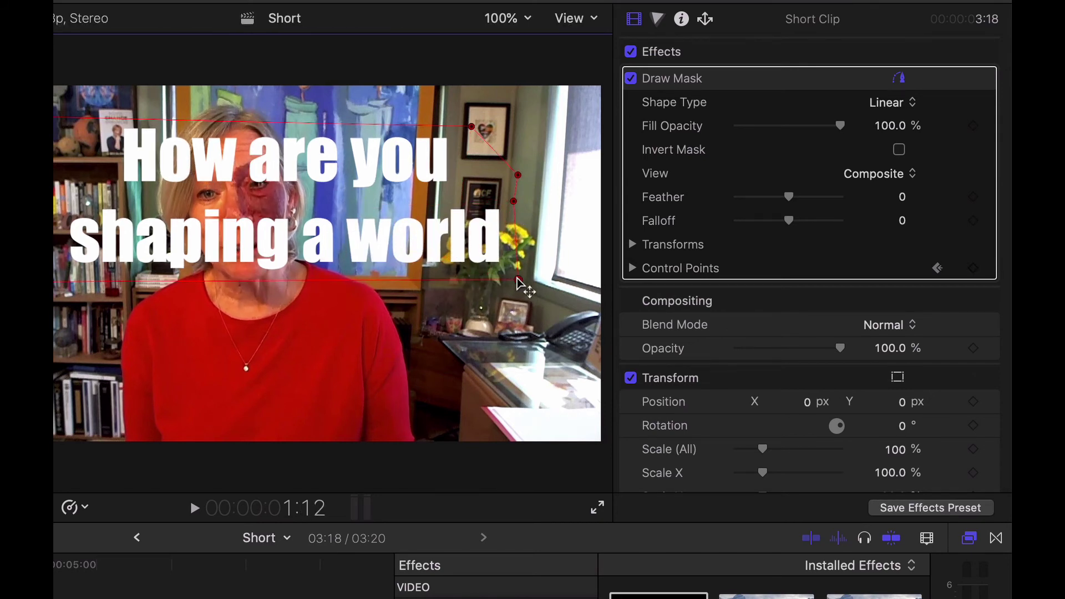
Extend the mask from 00:00:02:08 onward to reveal "you love" on the third line and keyframe the resulting shape
key(Right)
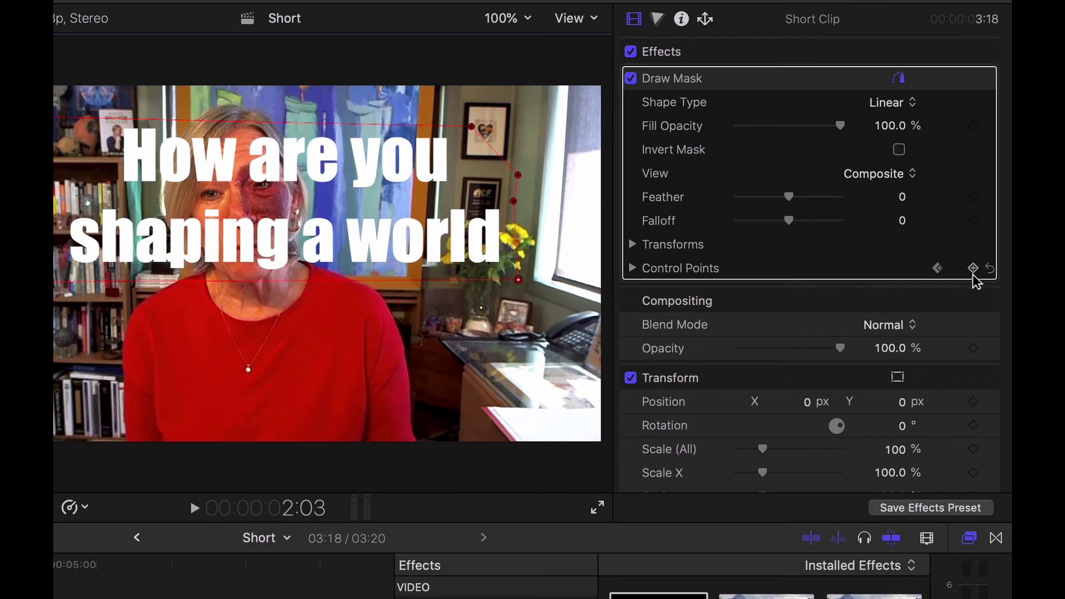
click(974, 277)
drag(517, 174, 541, 272)
drag(513, 201, 261, 284)
drag(519, 279, 258, 359)
drag(0, 282, 0, 346)
key(Right)
key(Right)
key(Right)
key(Right)
Keyframe the Control Points just past 00:00:02:19 and reshape the mask to reveal "your" on the fourth line
key(Right)
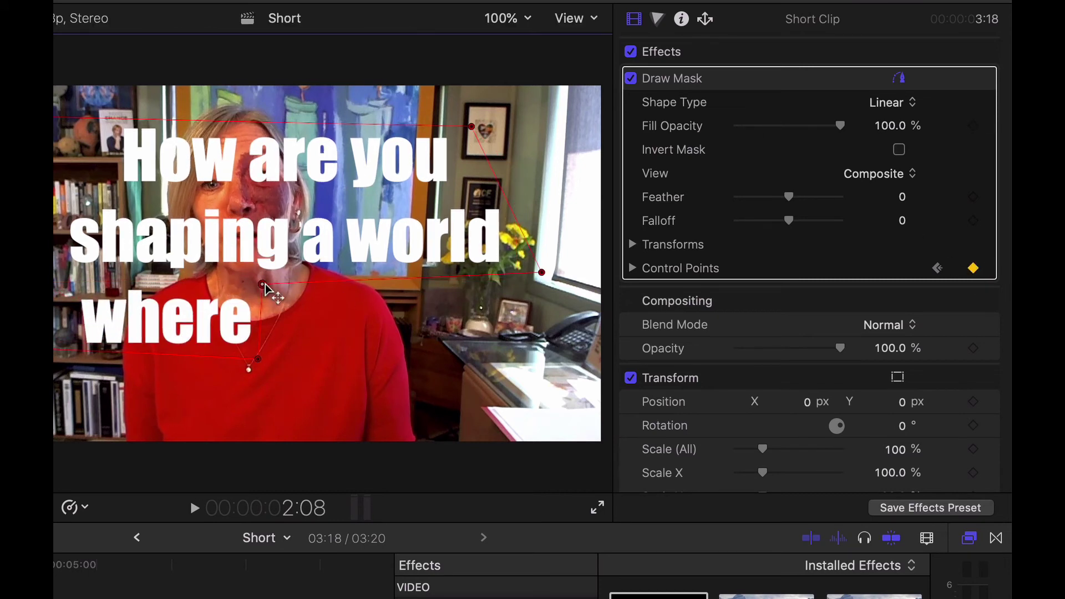
drag(263, 285, 530, 360)
key(Right)
key(Right)
key(Right)
key(Right)
key(Right)
click(974, 268)
Keyframe the current Control Points shape and, at 00:00:03:00, extend the mask to reveal "life's" on the fourth line
key(Right)
key(Right)
key(Right)
key(Right)
key(Right)
key(Right)
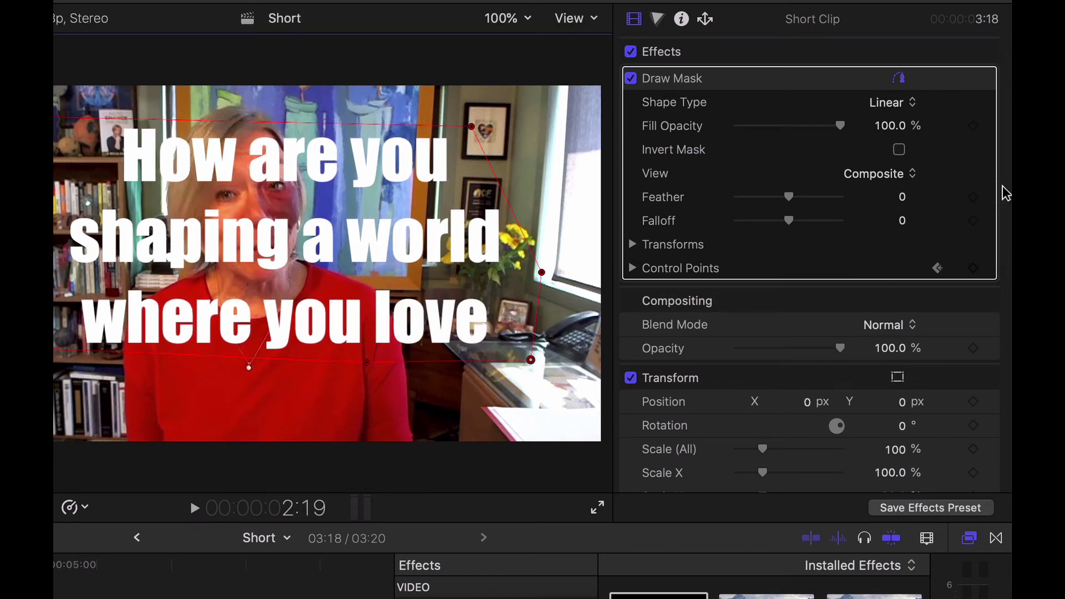
key(Right)
click(973, 268)
drag(0, 347, 0, 448)
drag(367, 362, 180, 440)
drag(531, 360, 195, 361)
drag(542, 273, 551, 347)
drag(471, 126, 515, 127)
key(Right)
key(Right)
key(Right)
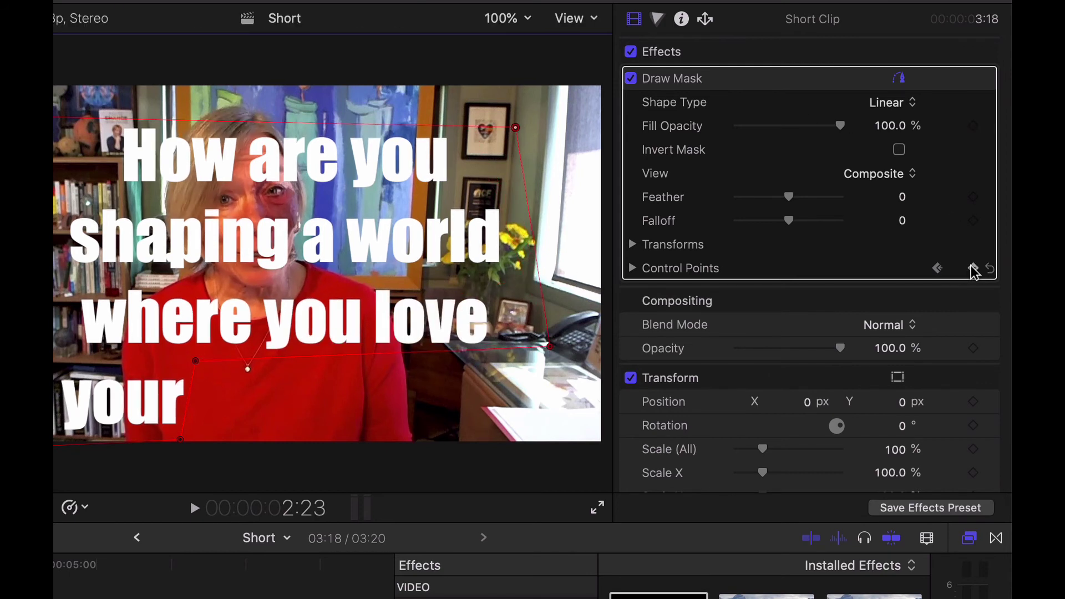
key(Right)
click(973, 268)
drag(195, 361, 312, 360)
drag(181, 439, 350, 442)
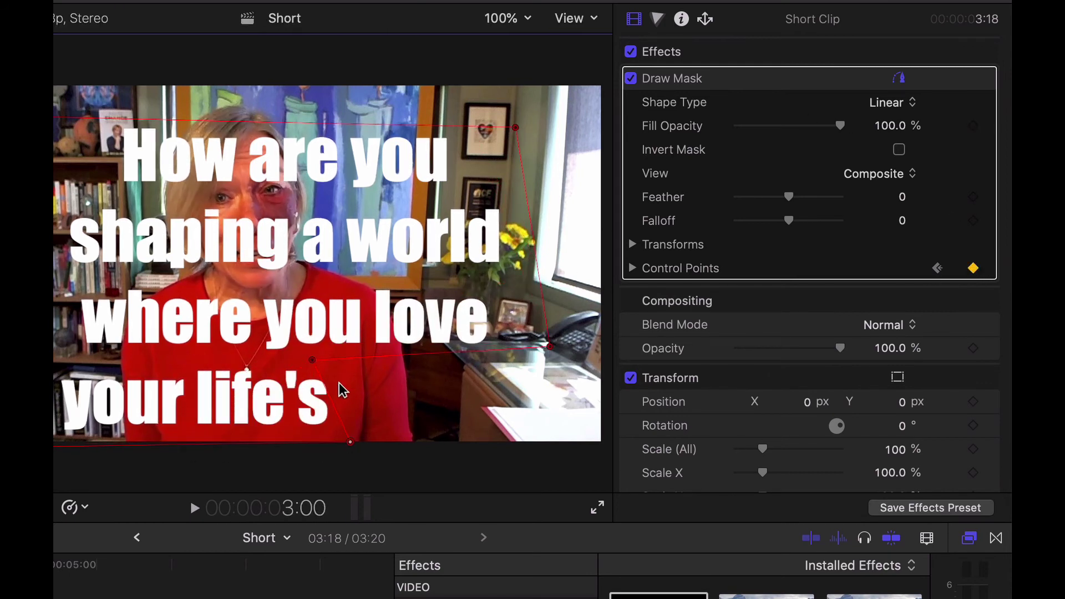
drag(312, 360, 333, 361)
drag(350, 442, 341, 439)
Keyframe the Control Points at 00:00:03:08 and extend the mask to reveal "work?" at the end of the fourth line
key(Right)
key(Right)
key(Right)
key(Right)
key(Right)
key(Right)
key(Right)
key(Right)
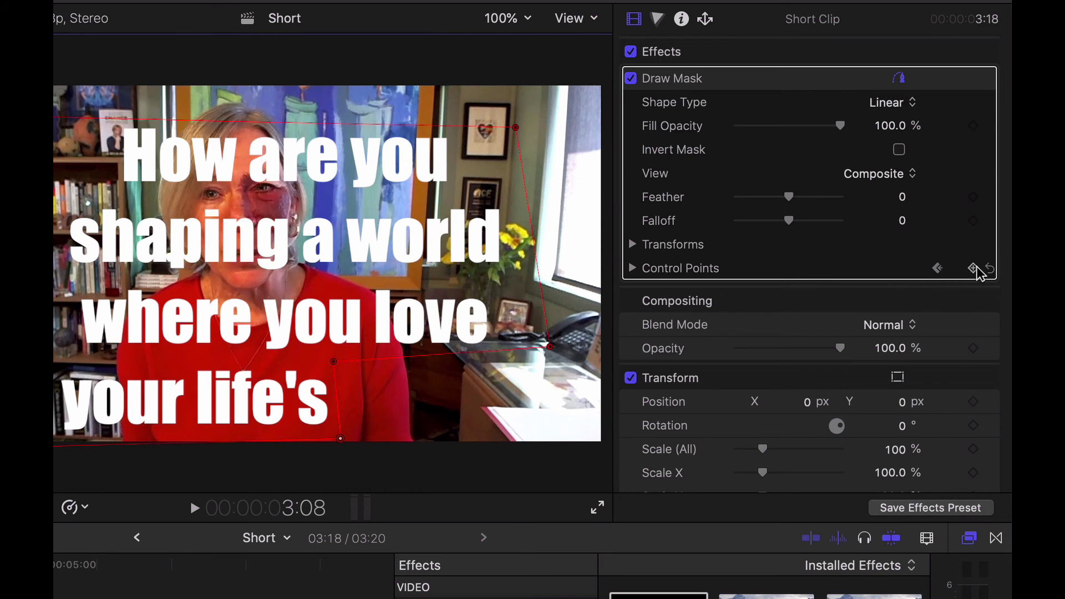
click(973, 268)
drag(333, 361, 526, 436)
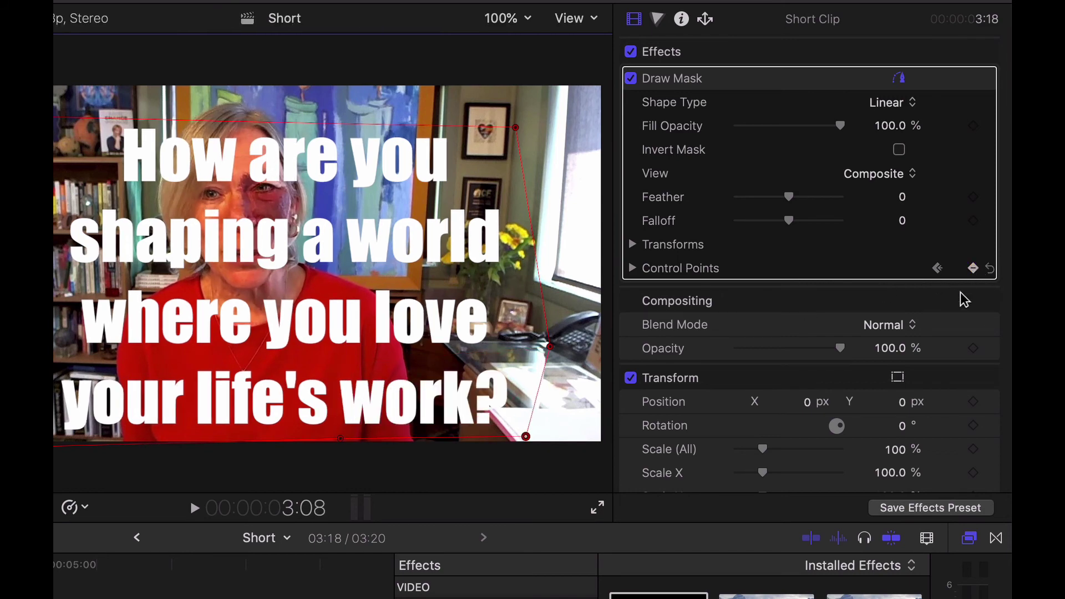
Play the sequence from the beginning to review the word-by-word title reveal
key(space)
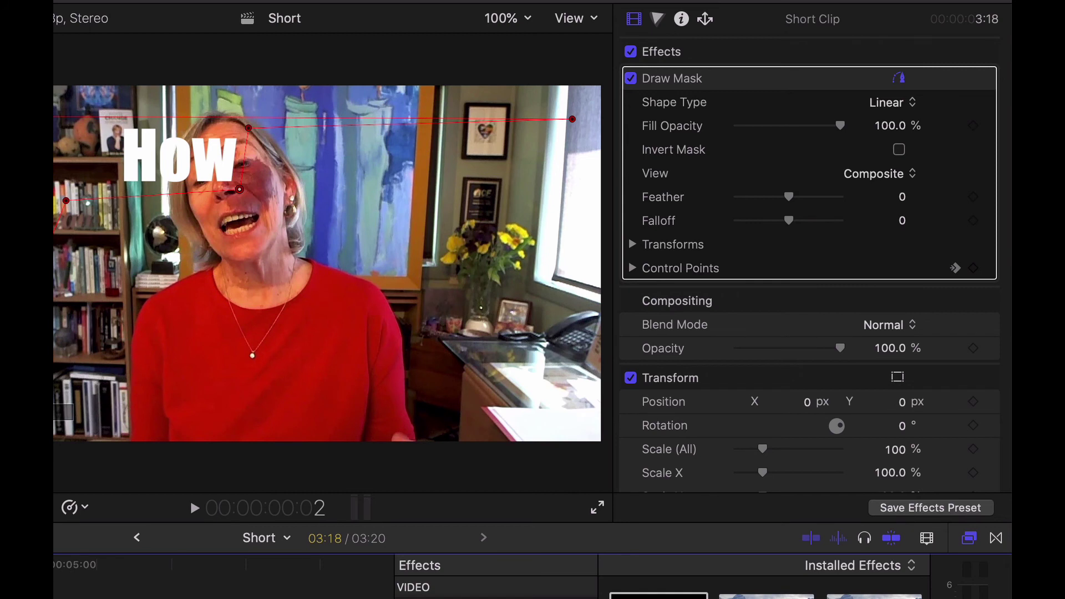
key(space)
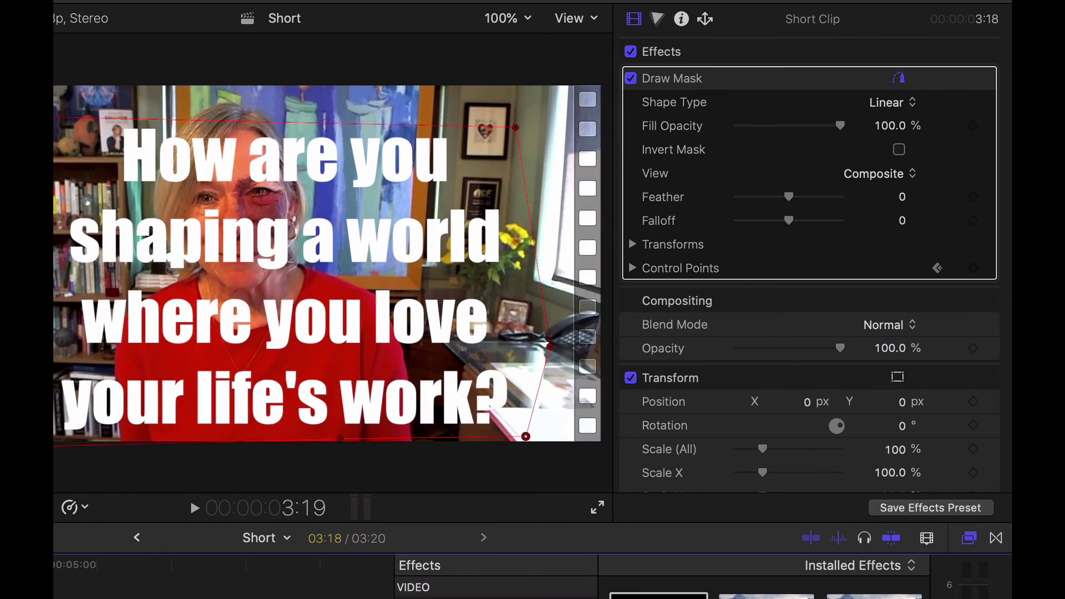
key(alt+semicolon)
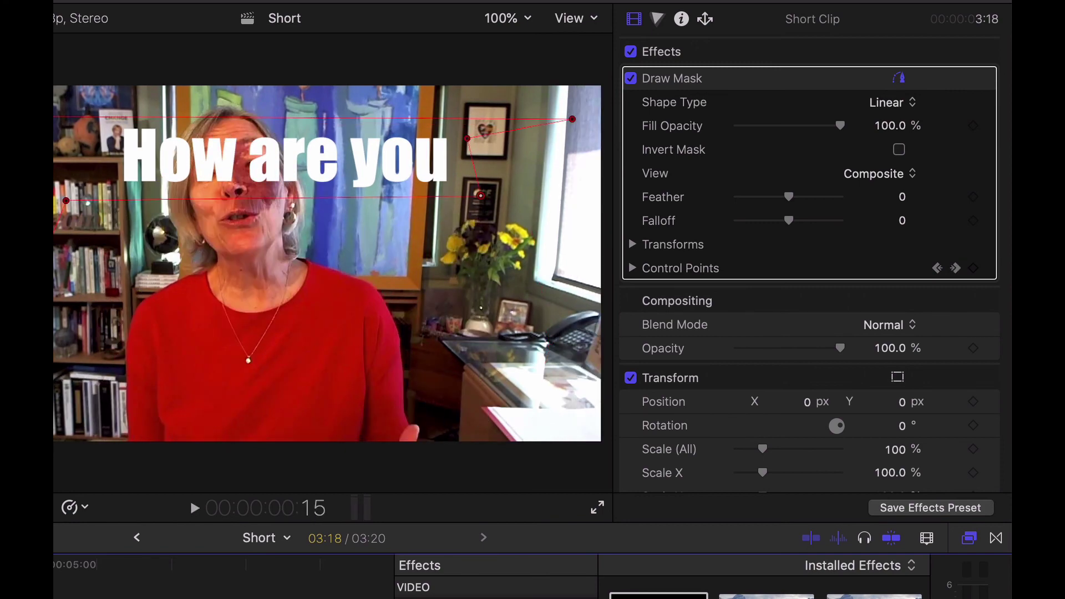